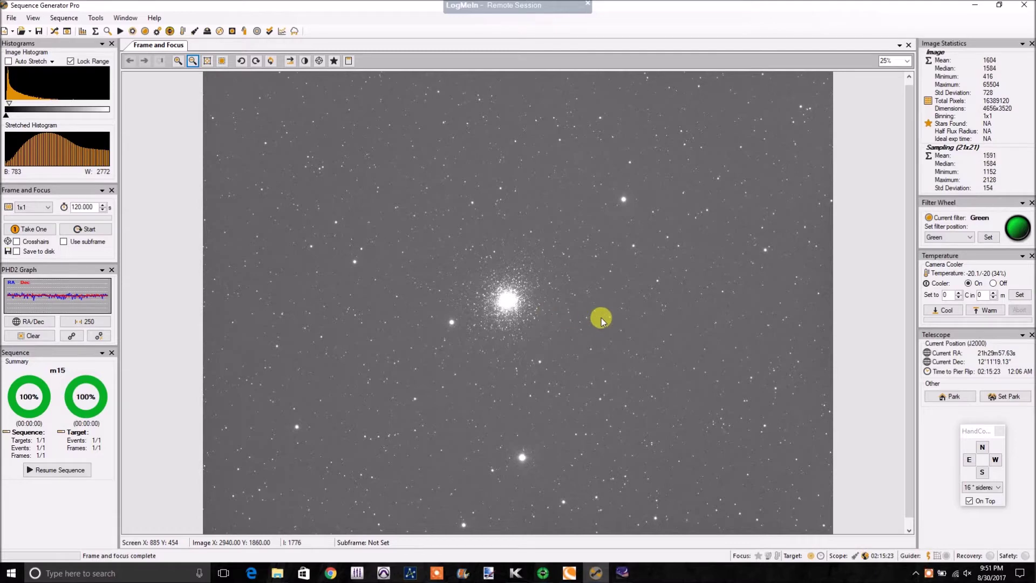
# Step: Try a brighter auto stretch on the globular cluster image, and finish with the low auto stretch
pyautogui.rightClick(600, 205)
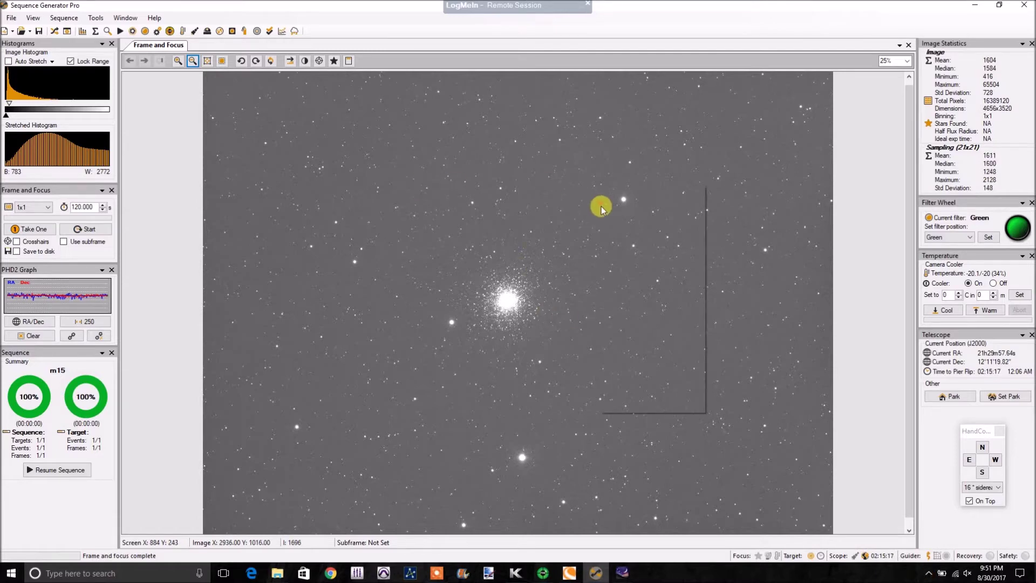
pyautogui.click(688, 282)
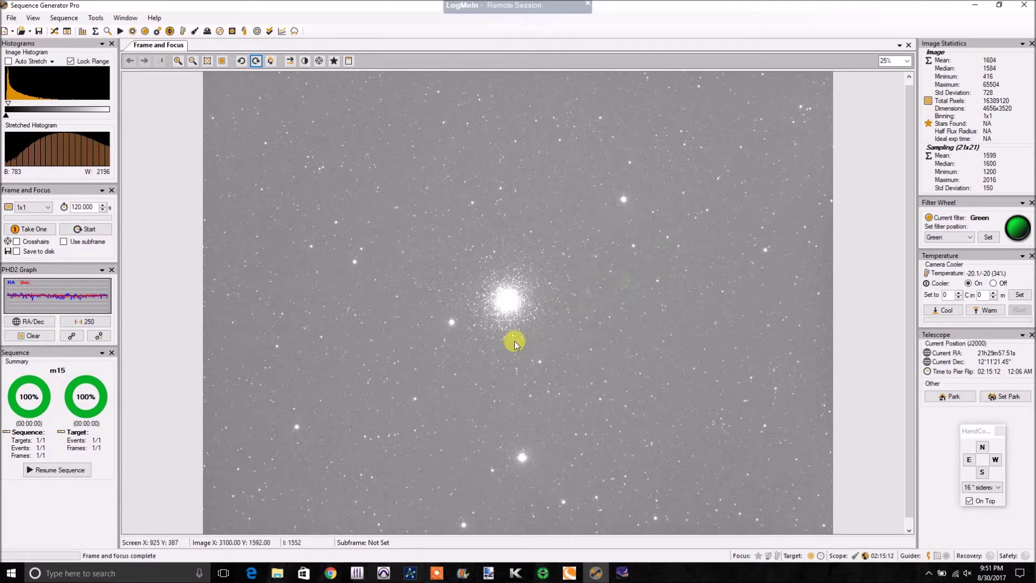
pyautogui.rightClick(591, 291)
pyautogui.click(673, 367)
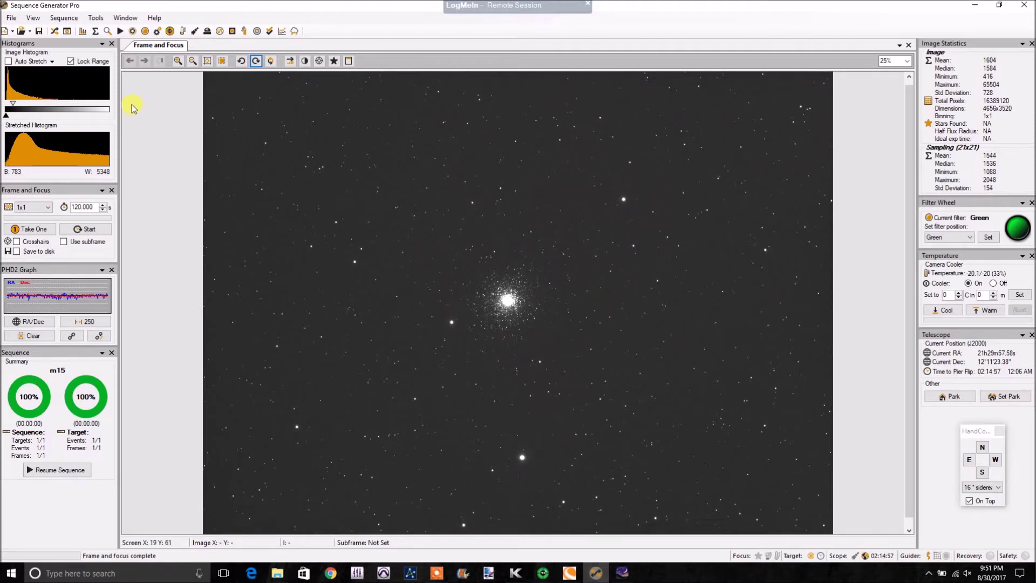
# Step: Open the Equipment Profile Manager and load the profile MyProfile to view its camera settings
pyautogui.click(64, 18)
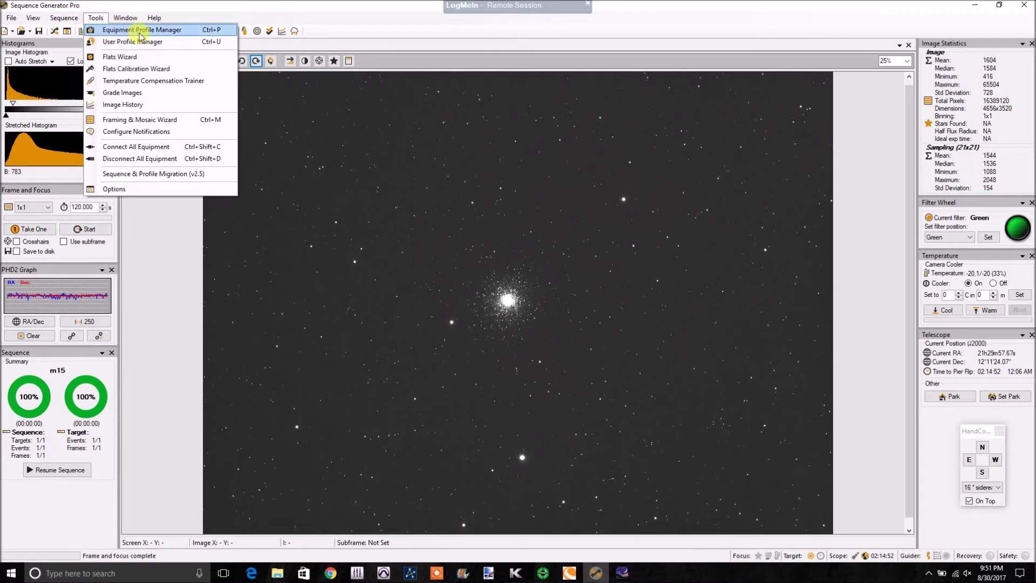
pyautogui.click(142, 30)
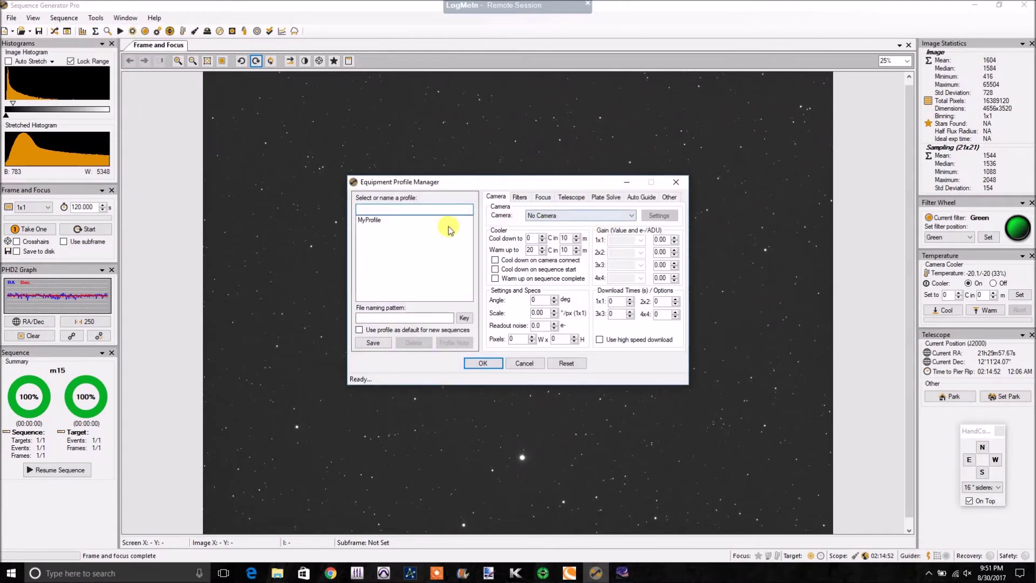
pyautogui.click(416, 221)
pyautogui.moveTo(497, 182); pyautogui.dragTo(484, 174)
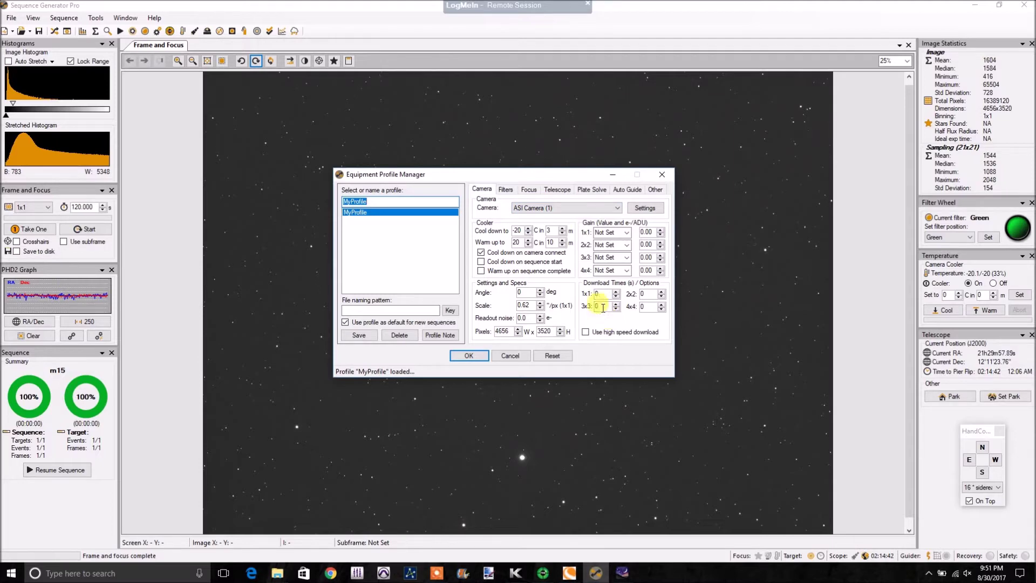
# Step: Review the profile's telescope, plate solve, auto guide, other equipment and filter wheel settings, and close the manager without saving
pyautogui.click(558, 192)
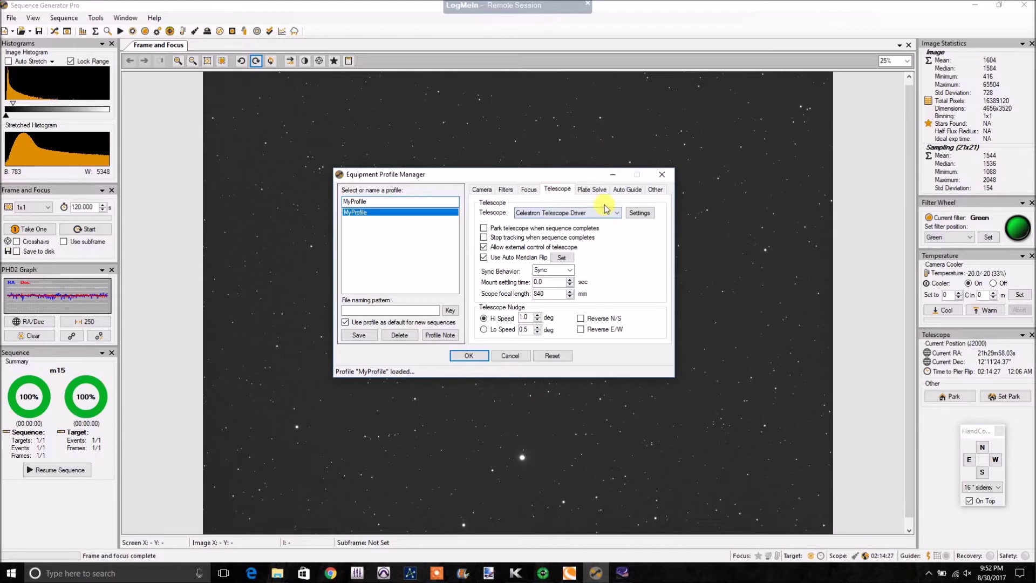
pyautogui.click(593, 191)
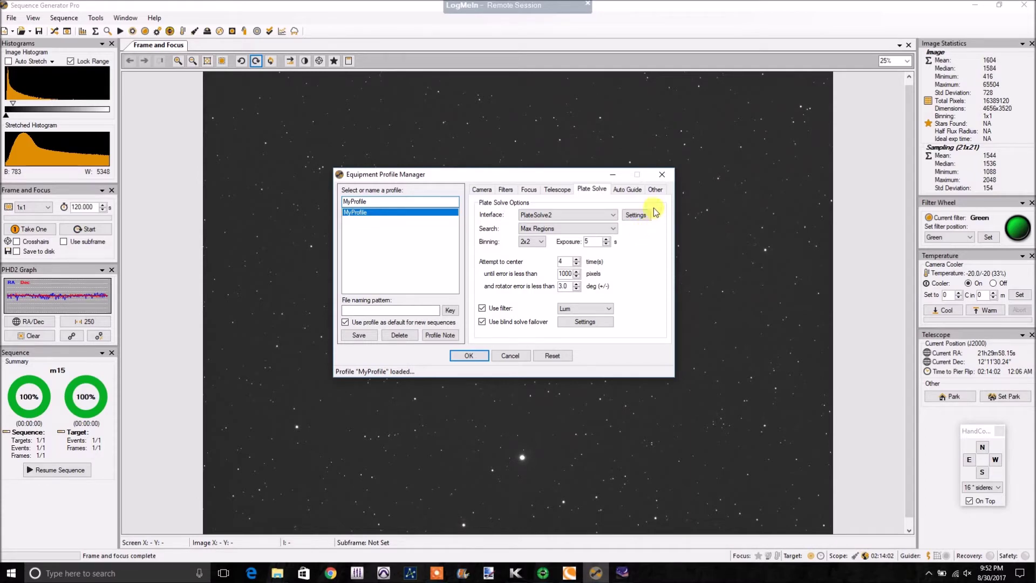
pyautogui.click(627, 190)
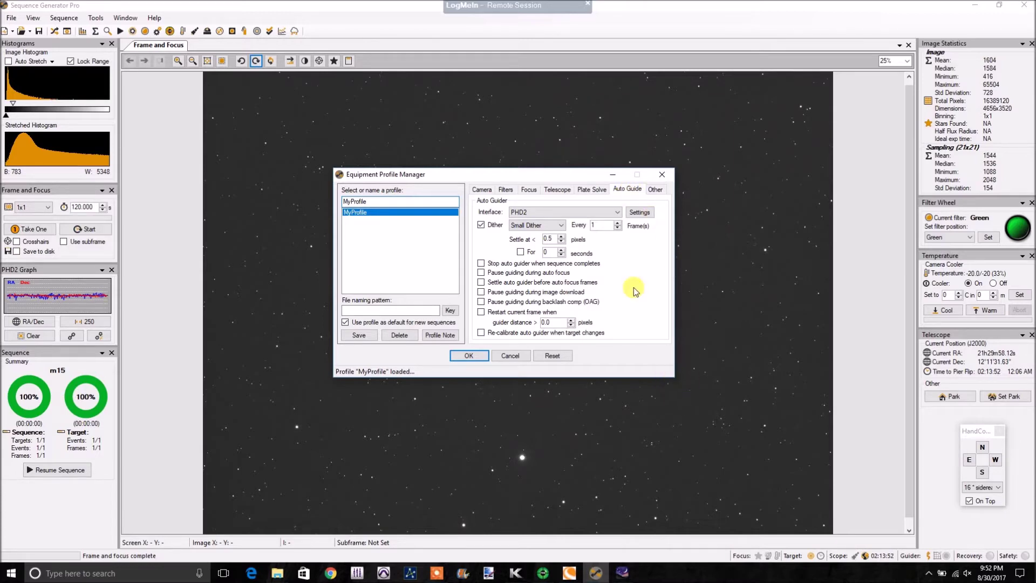
pyautogui.click(513, 225)
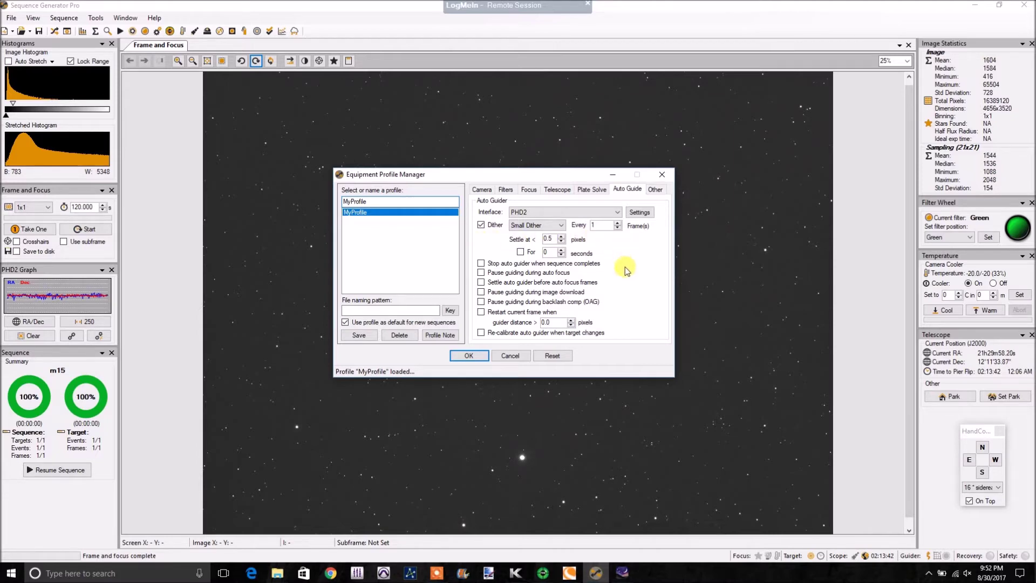
pyautogui.click(655, 190)
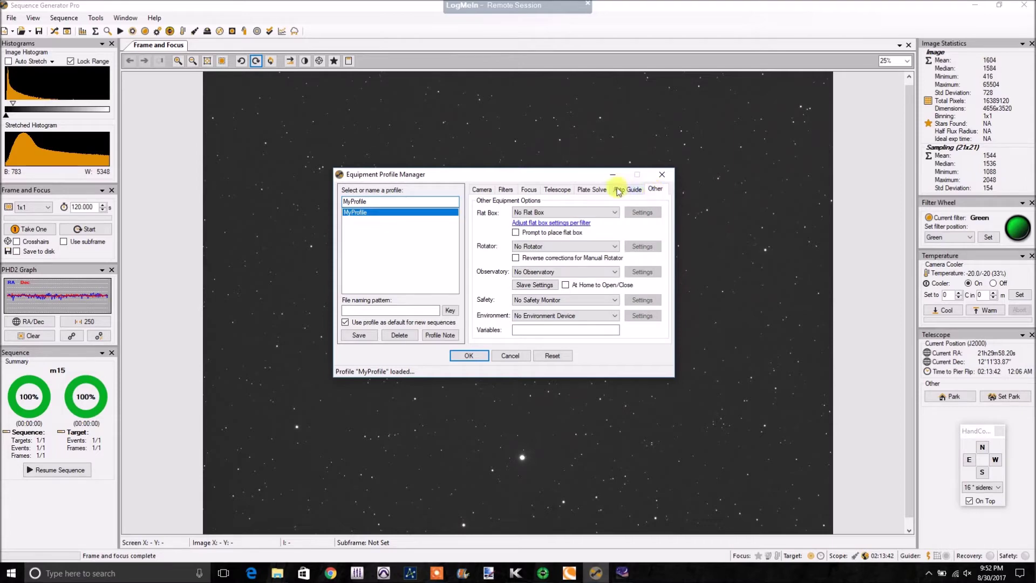
pyautogui.click(503, 191)
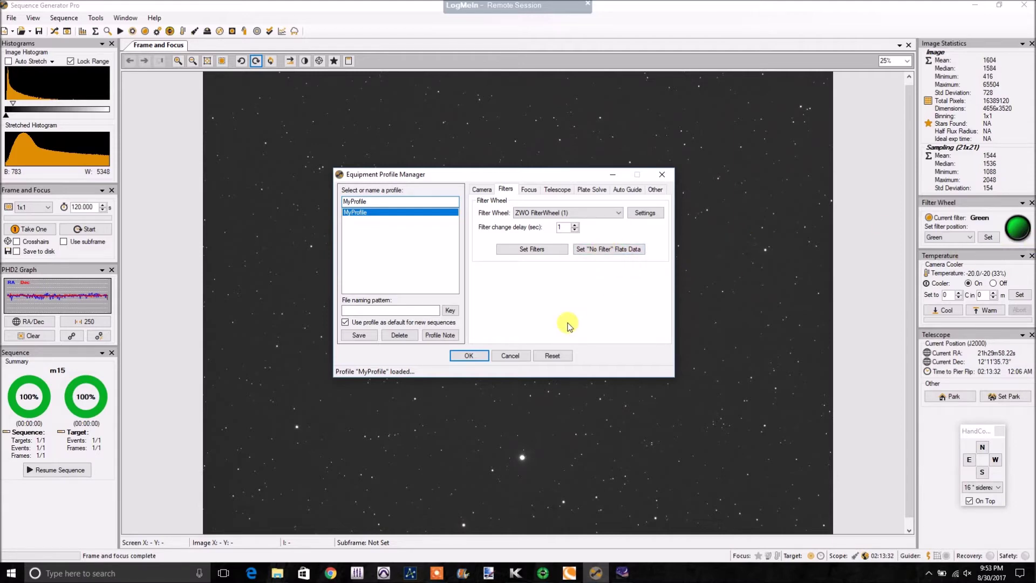
pyautogui.click(515, 356)
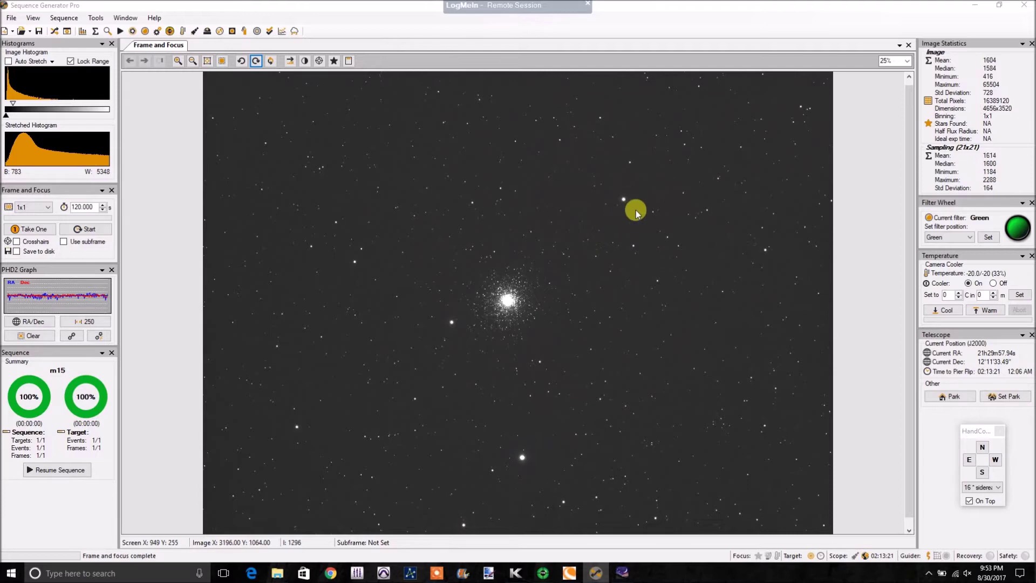
# Step: Move the filter wheel to the Lum filter position
pyautogui.click(967, 238)
pyautogui.click(939, 246)
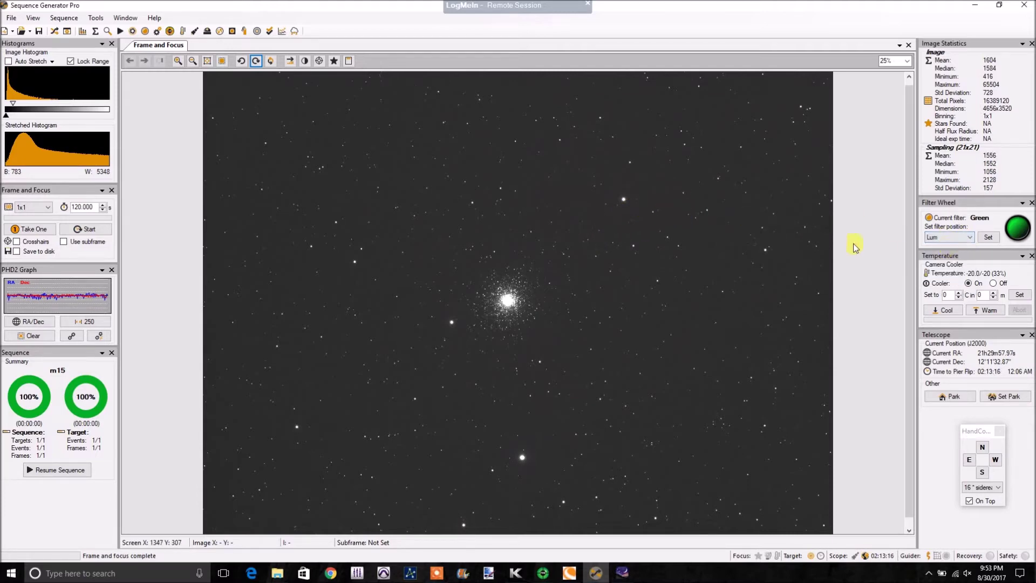
pyautogui.click(987, 238)
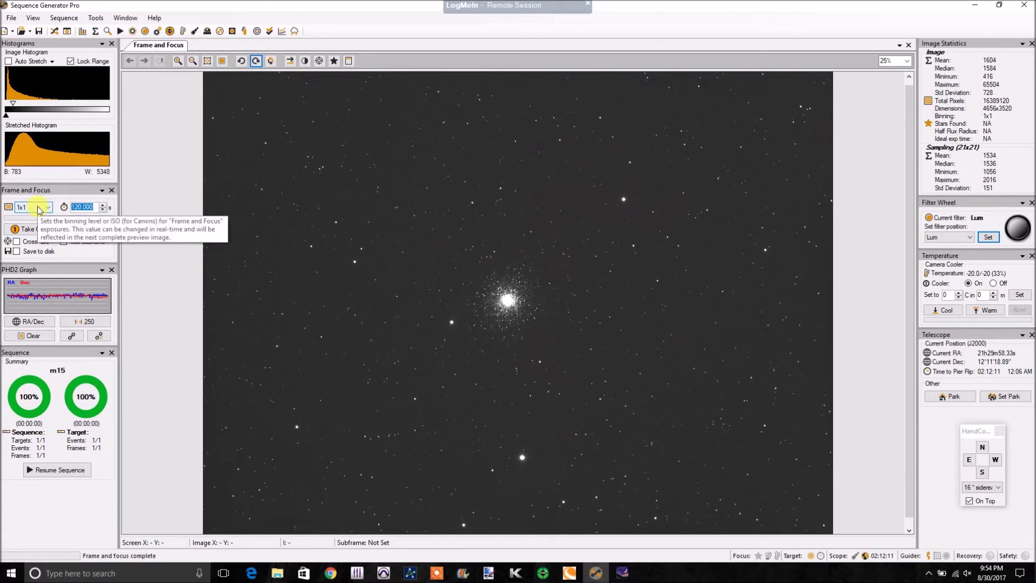
# Step: Set the frame and focus exposure to 5 seconds at 1x1 binning and start continuous exposures
pyautogui.click(85, 228)
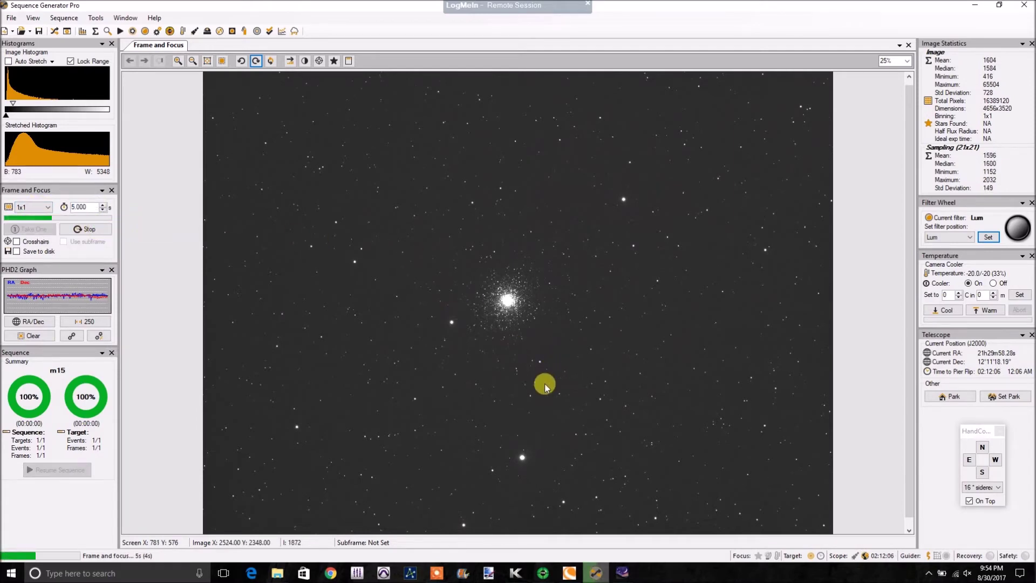
pyautogui.moveTo(523, 391); pyautogui.dragTo(516, 365)
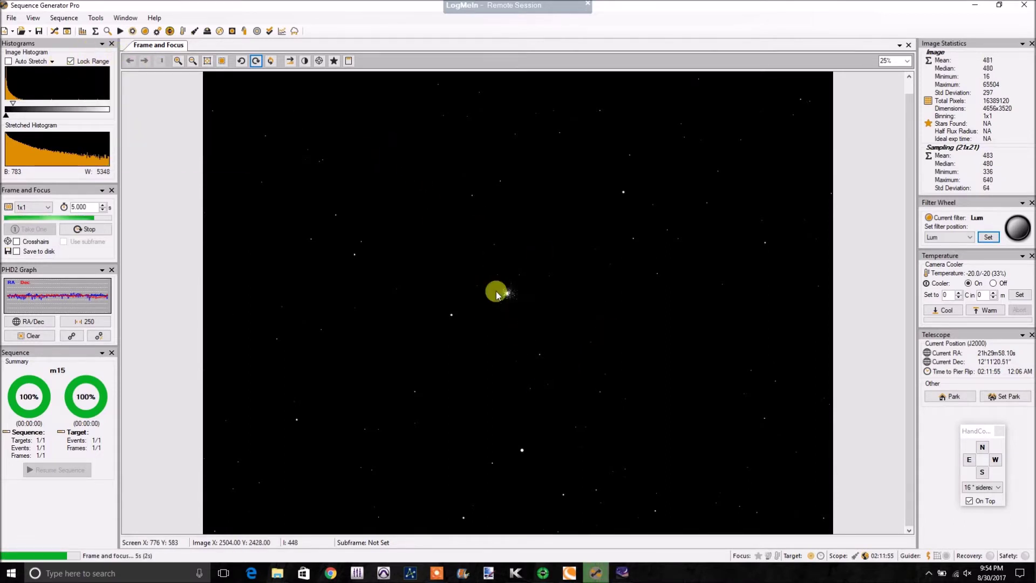
pyautogui.click(178, 60)
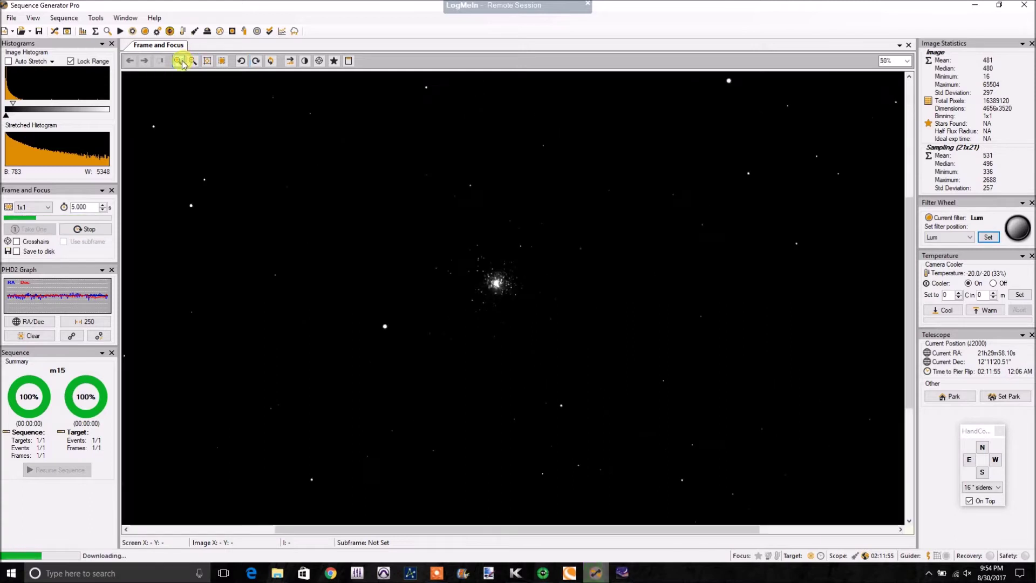
pyautogui.moveTo(576, 282); pyautogui.dragTo(479, 308)
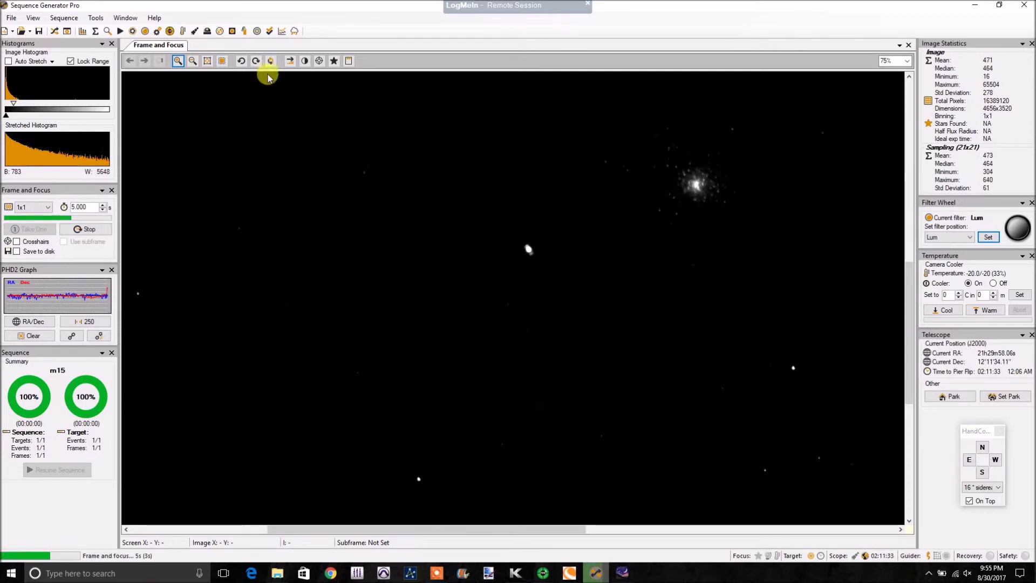
# Step: Apply the high auto stretch to examine the bright star's diffraction spikes beside the cluster
pyautogui.click(207, 61)
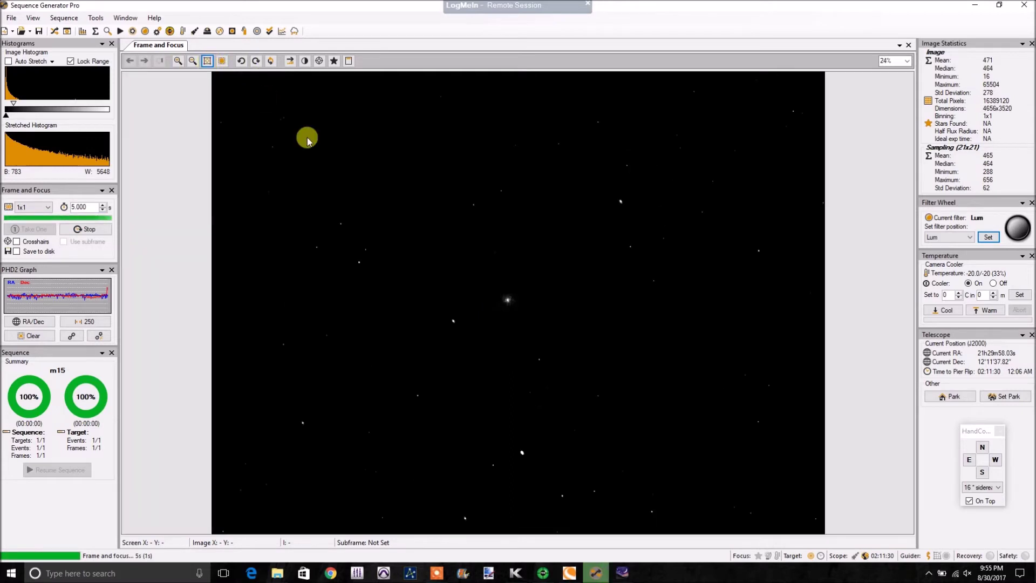
pyautogui.click(178, 64)
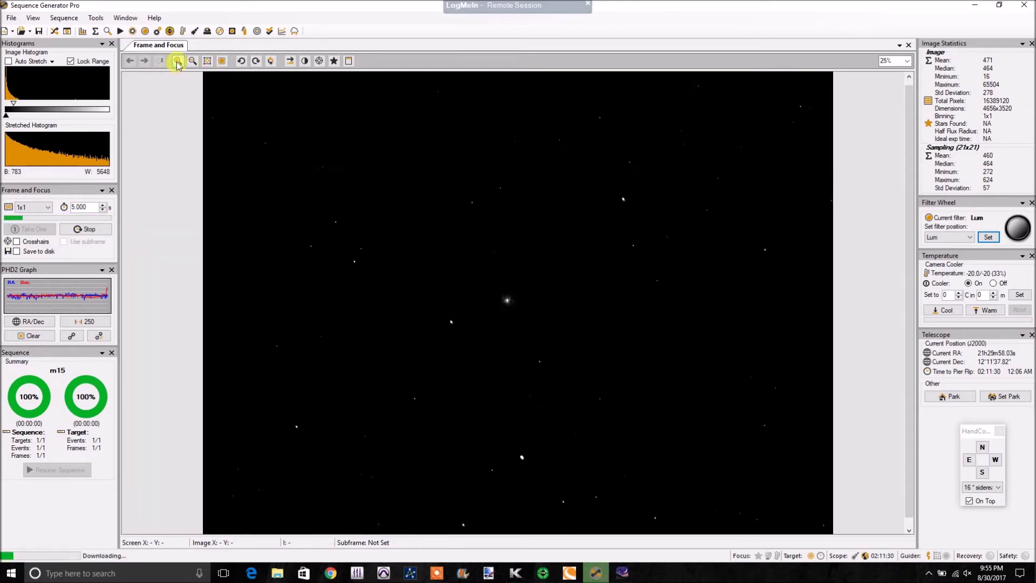
pyautogui.moveTo(310, 230); pyautogui.dragTo(497, 173)
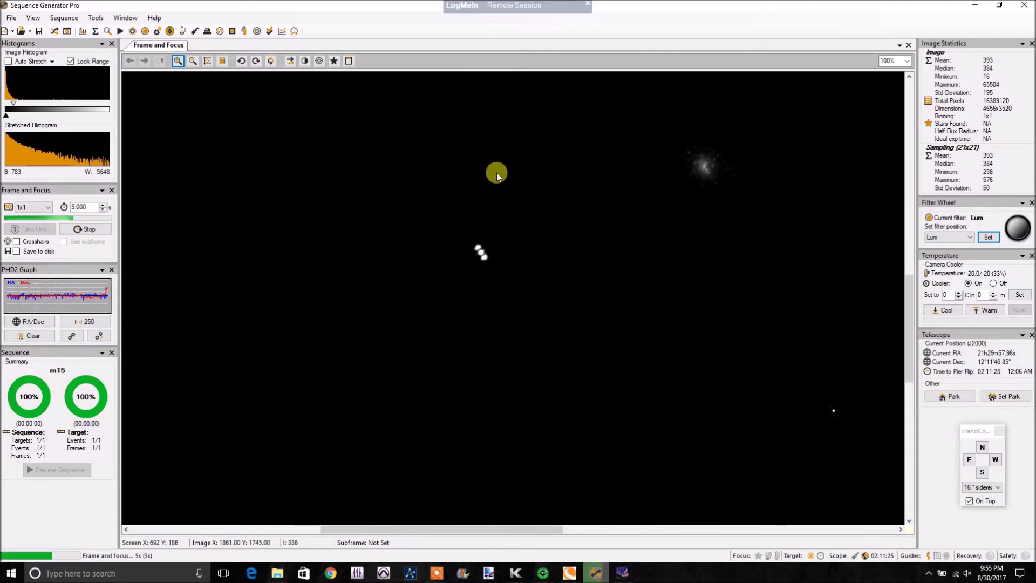
pyautogui.rightClick(597, 159)
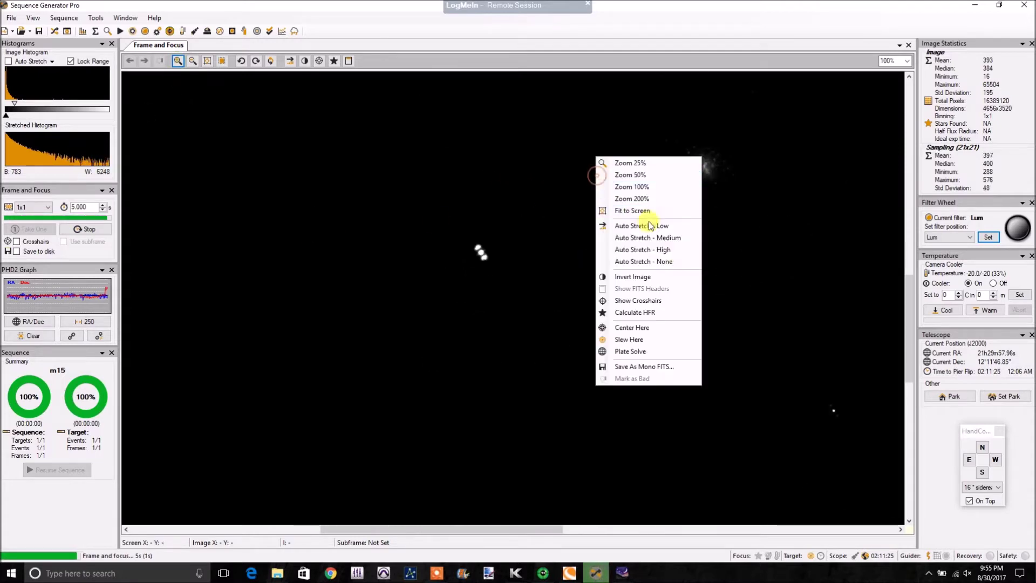
pyautogui.click(677, 251)
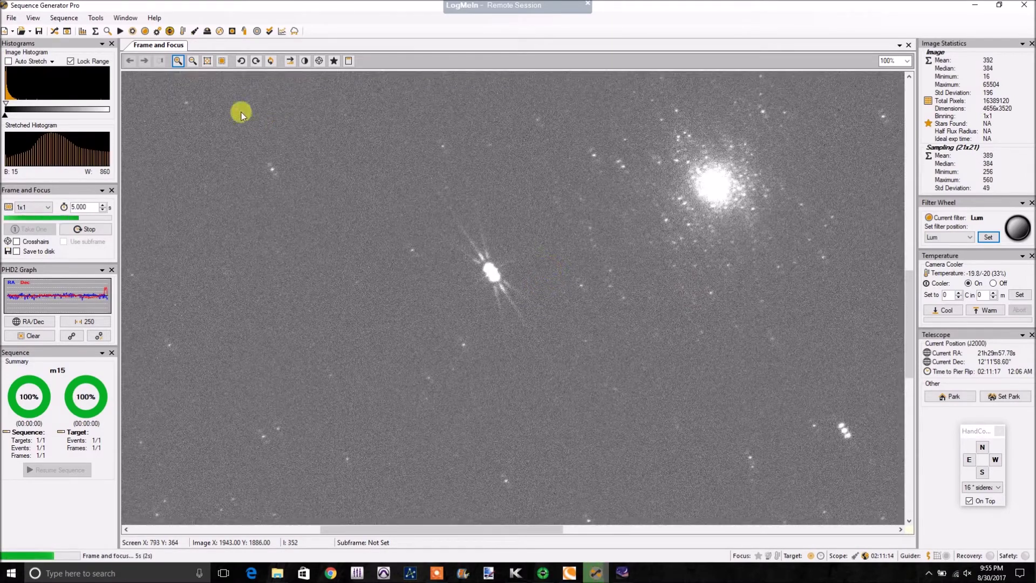
# Step: Inspect the bright star's diffraction pattern at 275% magnification and apply the low auto stretch
pyautogui.click(178, 60)
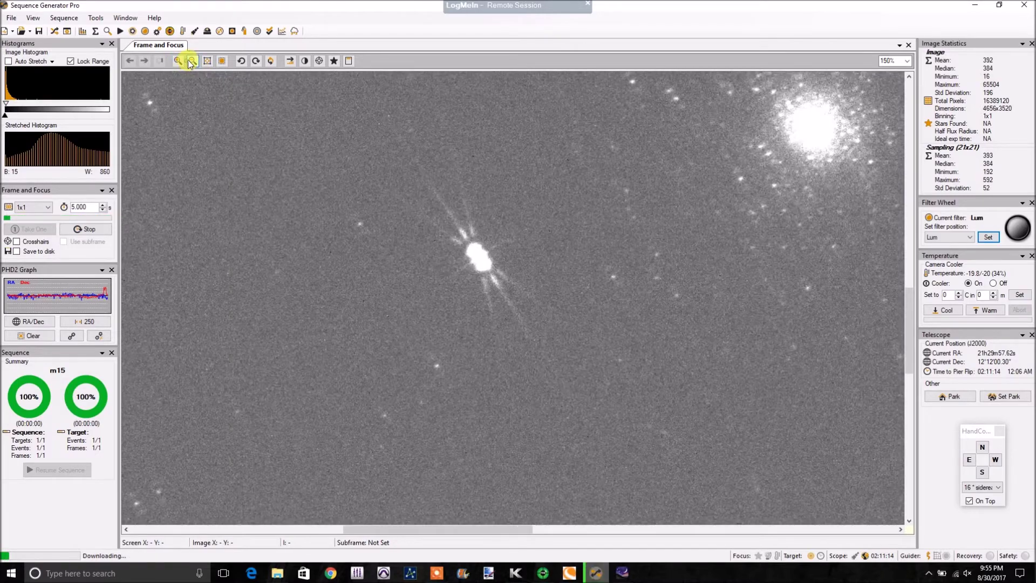
pyautogui.click(192, 61)
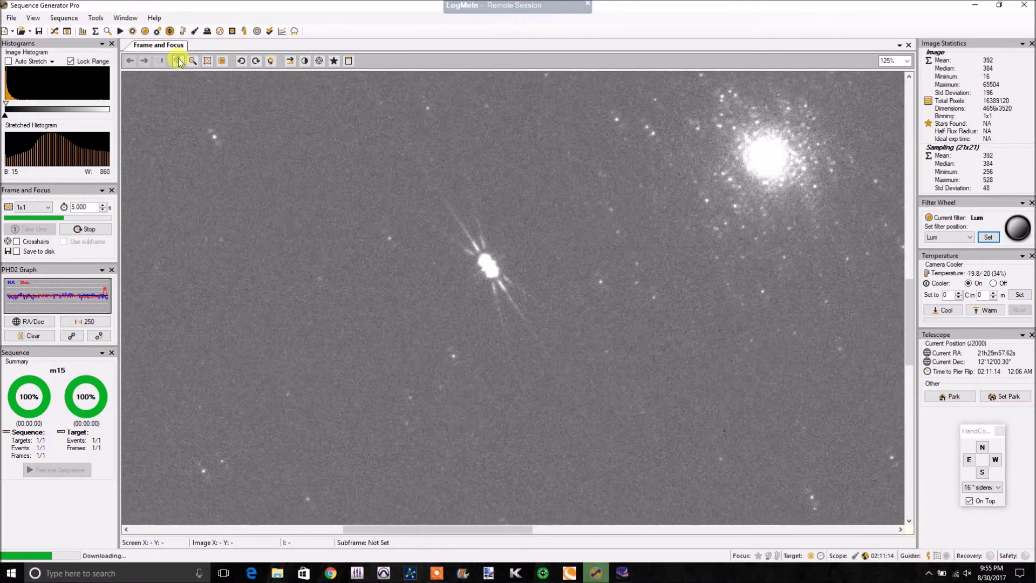
pyautogui.click(179, 60)
pyautogui.click(178, 60)
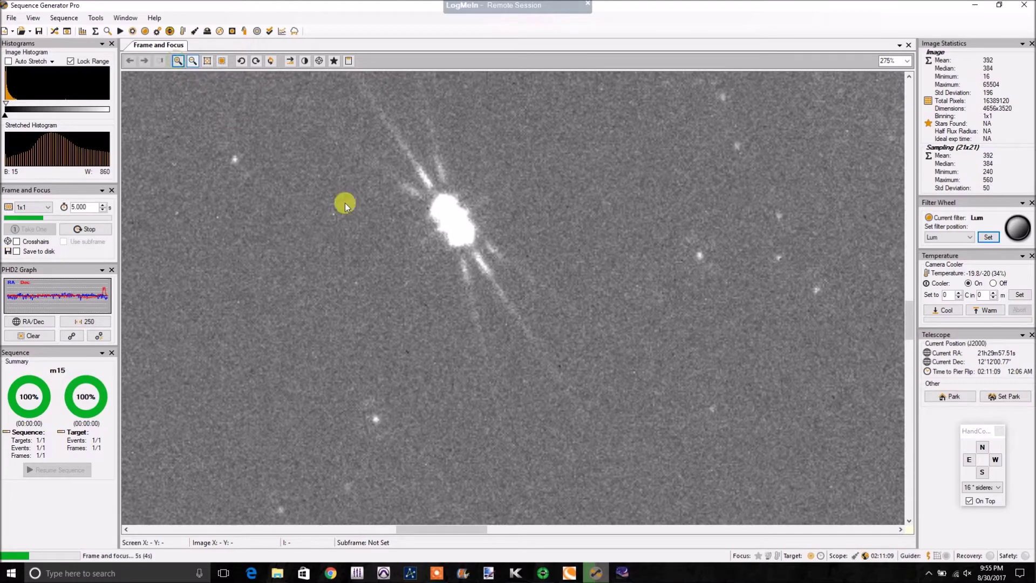
pyautogui.moveTo(369, 214); pyautogui.dragTo(455, 346)
pyautogui.moveTo(478, 267); pyautogui.dragTo(441, 192)
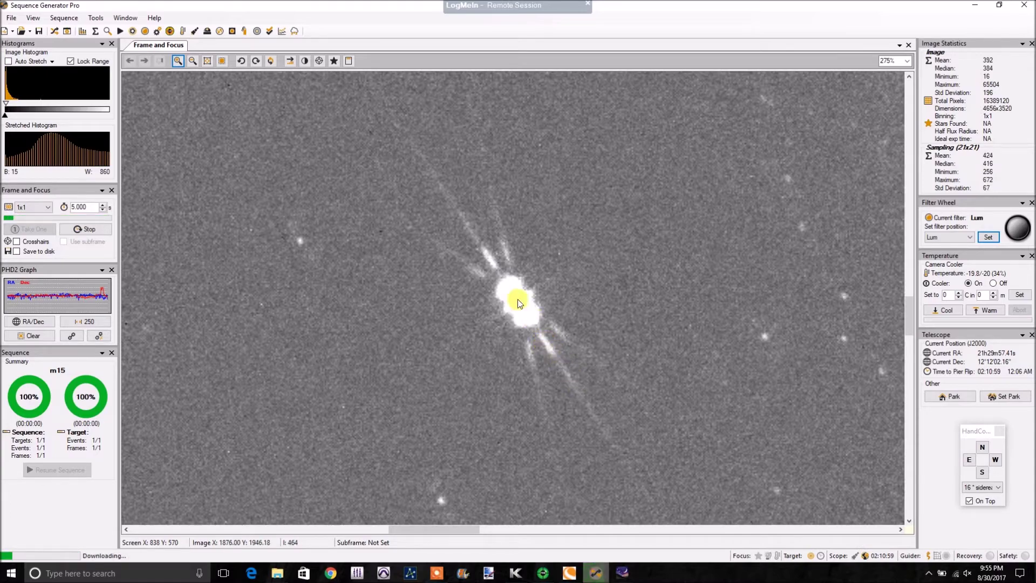
pyautogui.rightClick(671, 183)
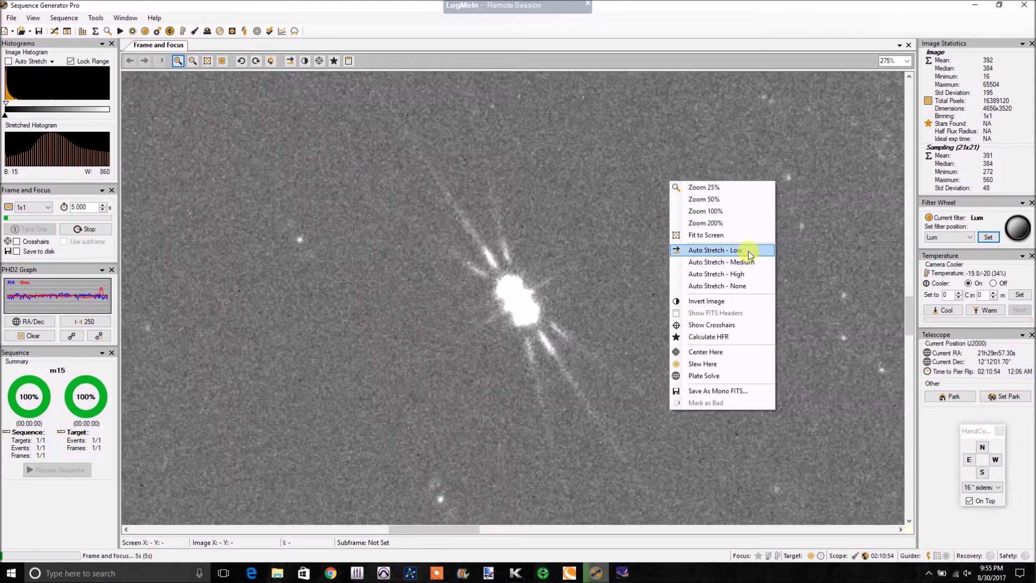
pyautogui.click(748, 251)
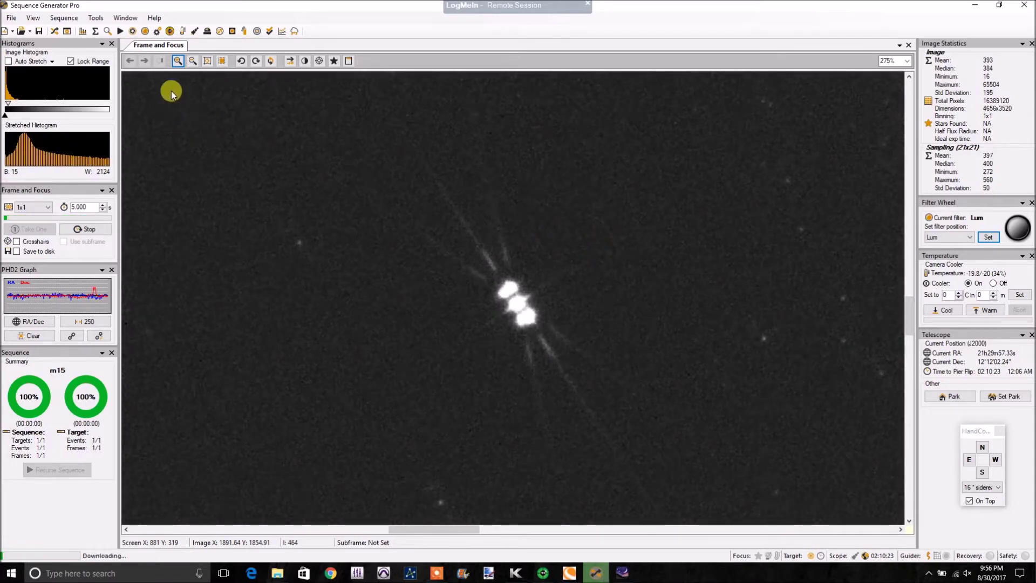
# Step: Fit the whole frame to the screen and stop the continuous frame and focus exposures
pyautogui.click(208, 61)
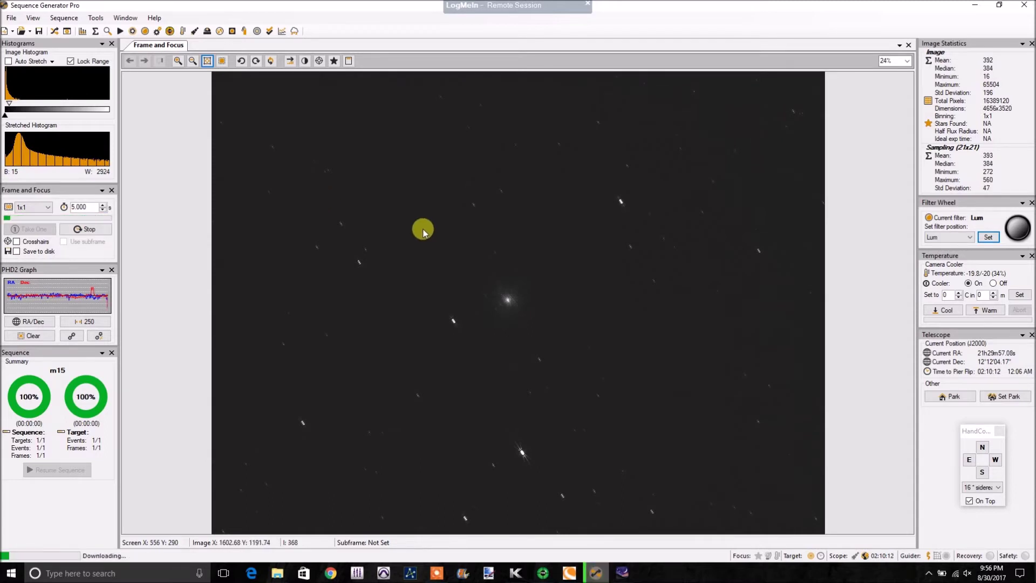
pyautogui.click(85, 228)
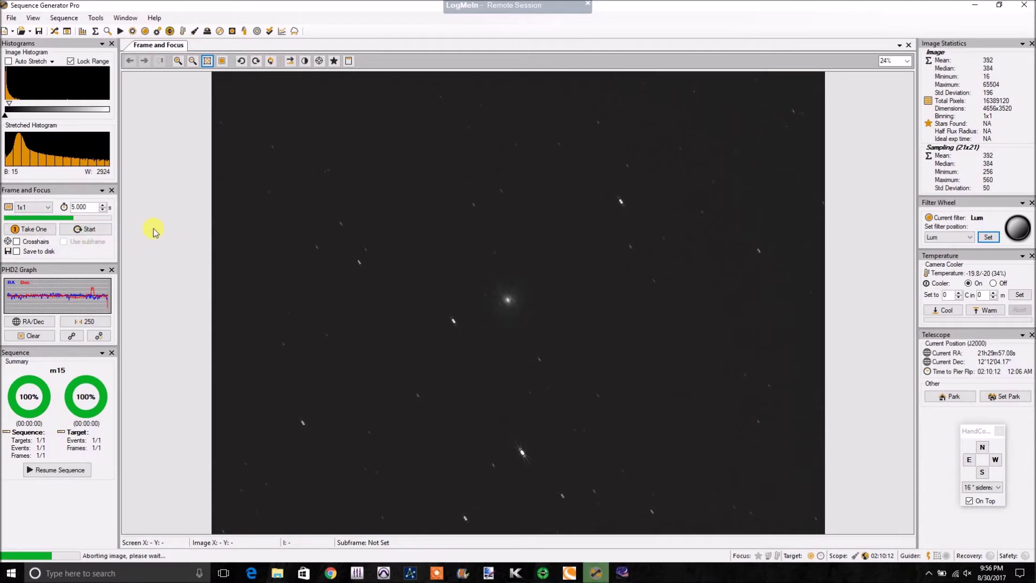
# Step: Open the Framing & Mosaic Wizard for planning a new target
pyautogui.click(65, 18)
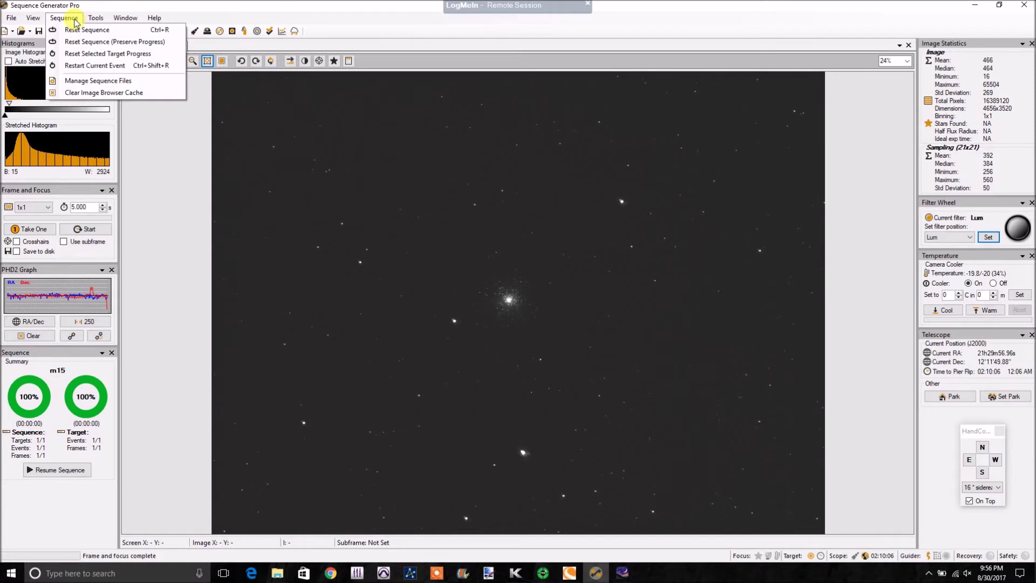
pyautogui.click(87, 19)
pyautogui.click(87, 19)
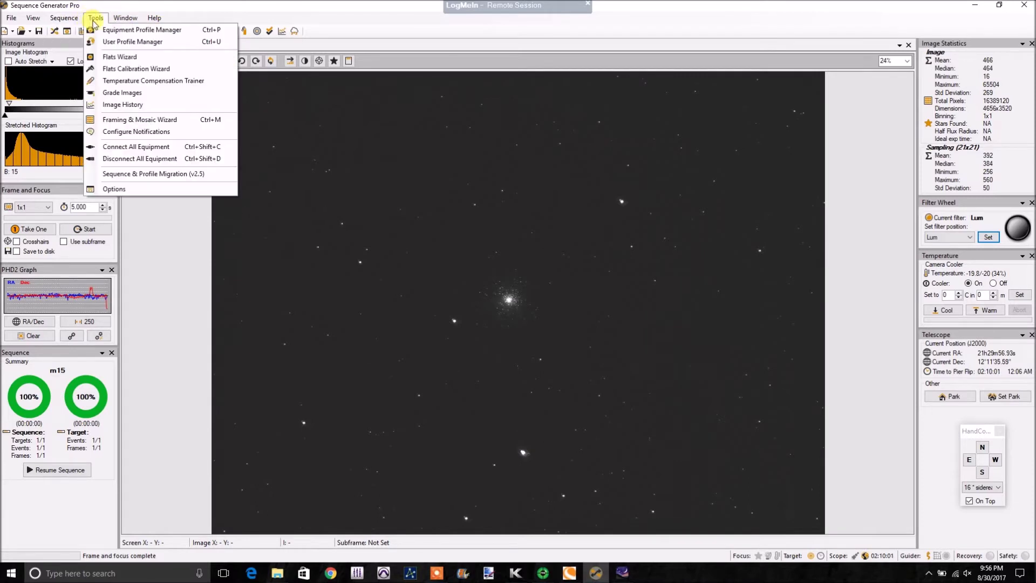
pyautogui.click(171, 119)
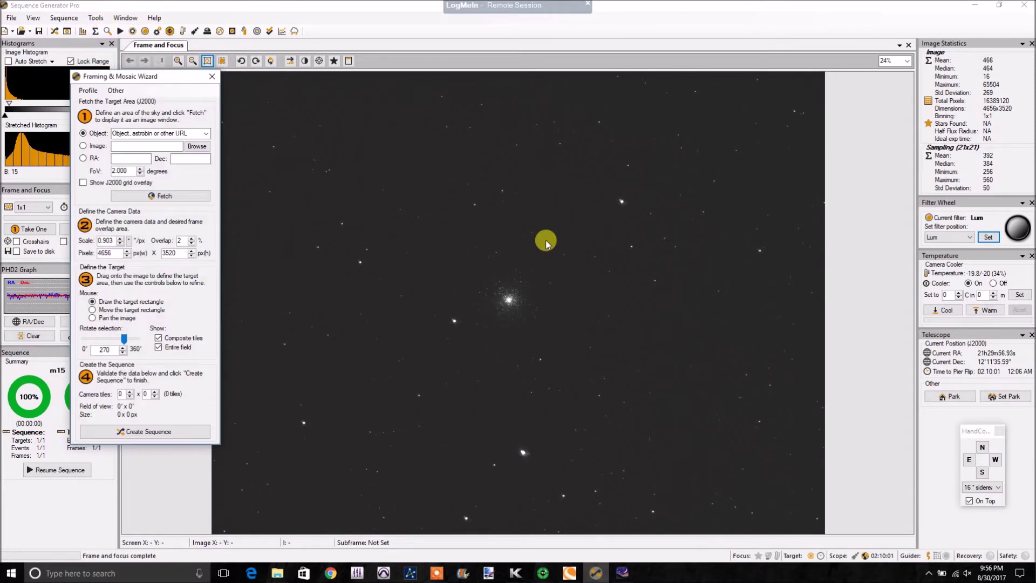
# Step: Fetch the sky image for object m15 with the 2.000 degree field of view
pyautogui.click(160, 133)
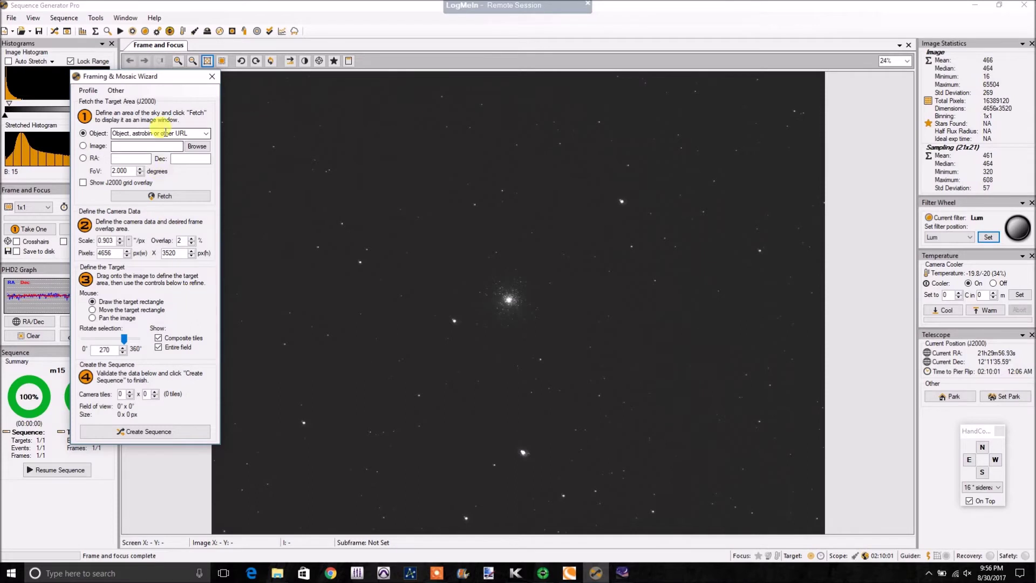
pyautogui.write('m15')
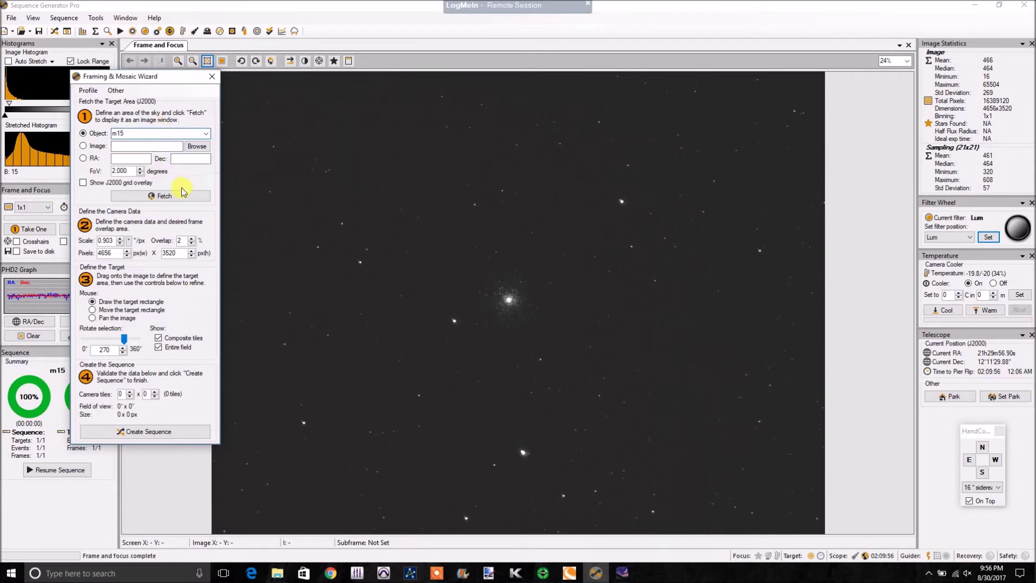
pyautogui.click(184, 195)
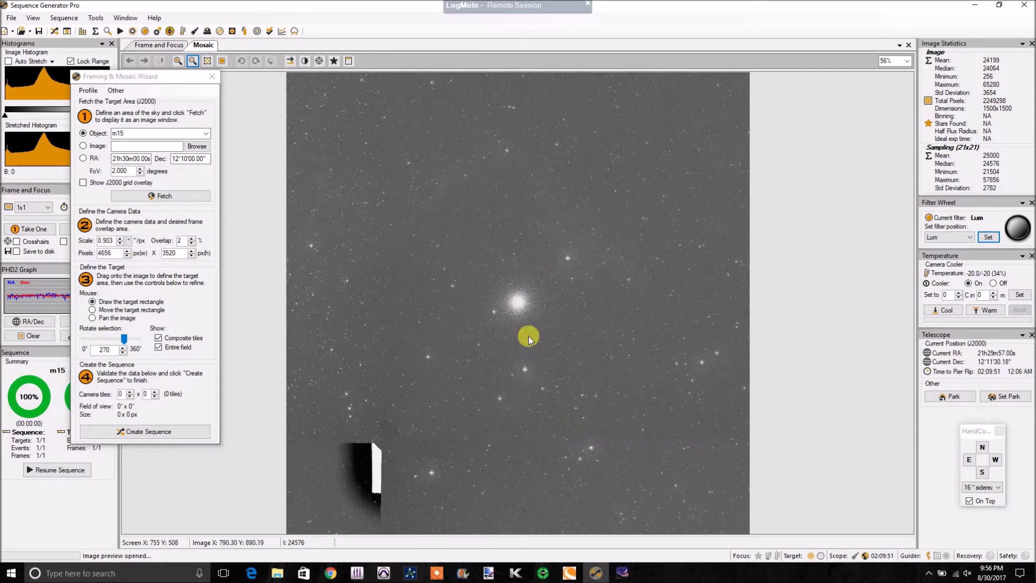
# Step: Draw the target rectangle over the cluster, trying a 1 x 2 tile layout before setting it back to 1 x 1
pyautogui.moveTo(467, 262)
pyautogui.mouseDown()
pyautogui.moveTo(552, 349)
pyautogui.moveTo(598, 361)
pyautogui.moveTo(520, 305)
pyautogui.mouseUp()
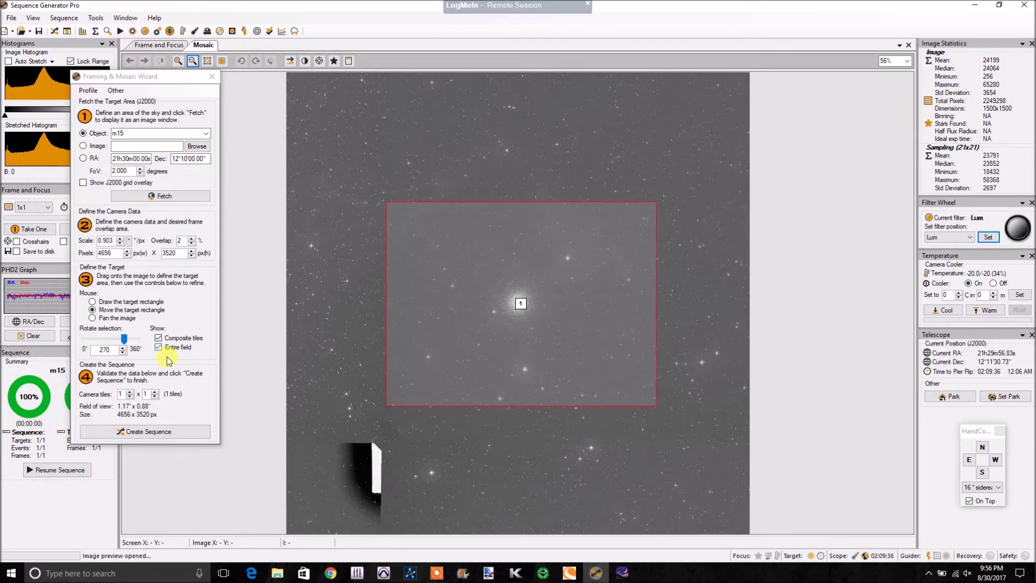
pyautogui.click(156, 391)
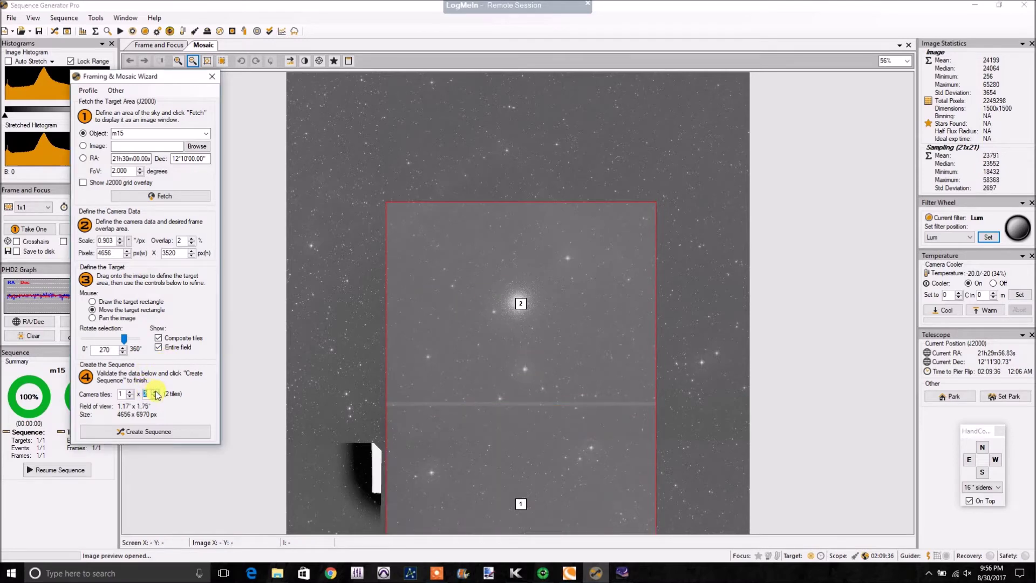
pyautogui.click(155, 397)
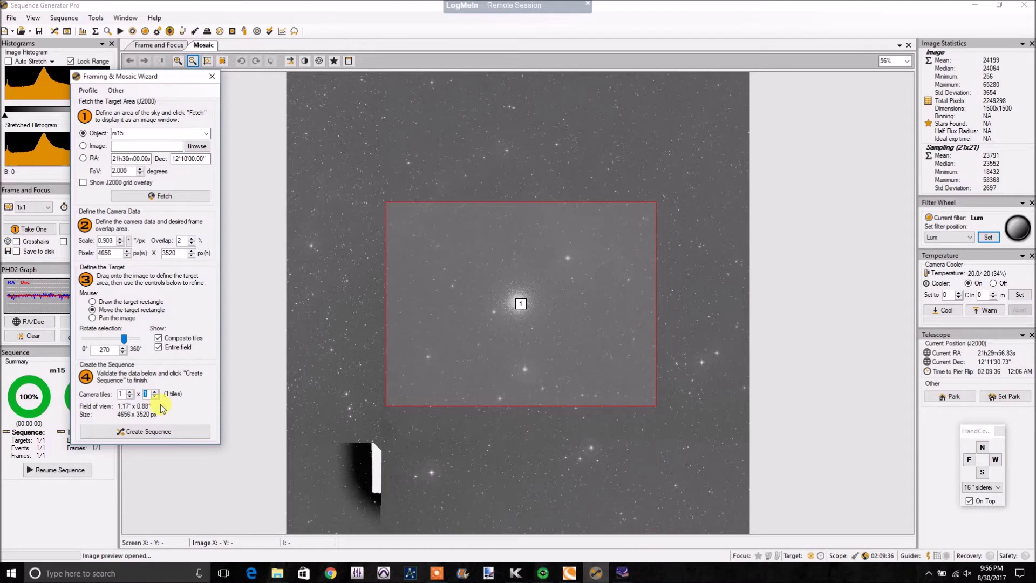
# Step: Move the target rectangle so that the tile is centred on the globular cluster's core
pyautogui.click(521, 307)
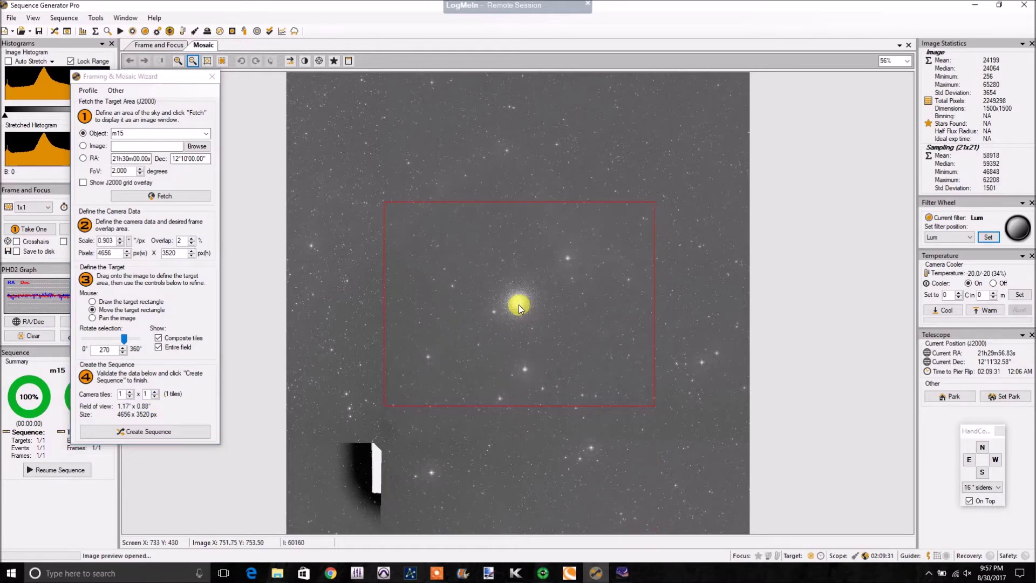
pyautogui.click(519, 304)
pyautogui.moveTo(519, 306)
pyautogui.mouseDown()
pyautogui.moveTo(518, 320)
pyautogui.moveTo(518, 305)
pyautogui.mouseUp()
pyautogui.click(517, 303)
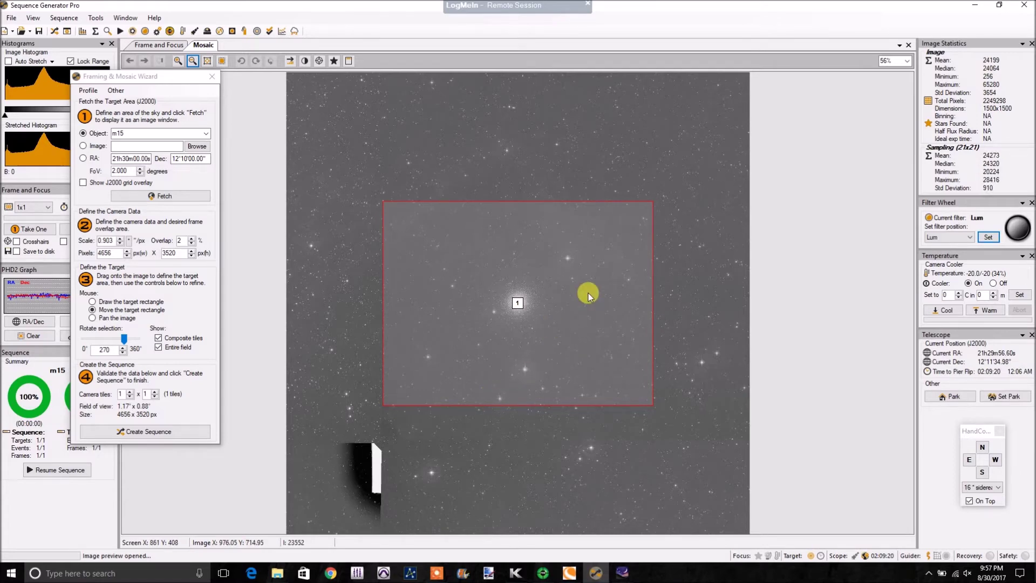
# Step: Create the m15 sequence, replacing the existing targets, with rotation validation off and precision plate-solve centering, and accept the prompts
pyautogui.click(160, 432)
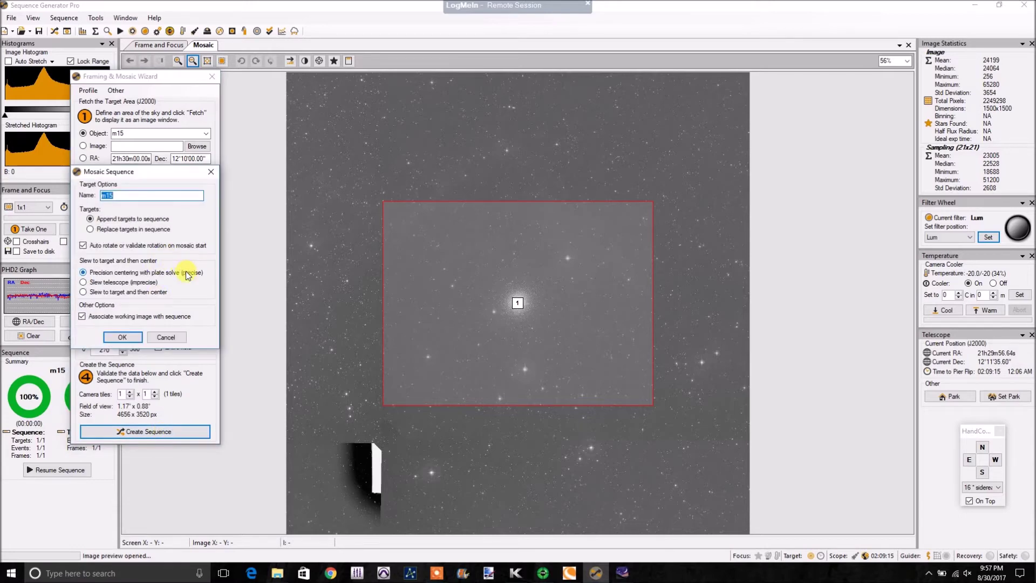
pyautogui.moveTo(169, 183); pyautogui.dragTo(317, 191)
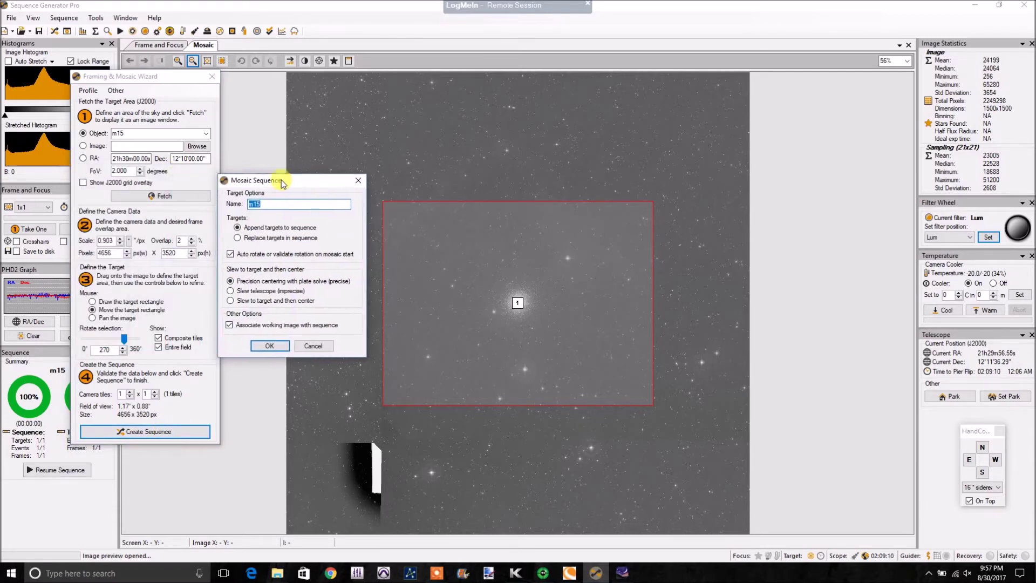
pyautogui.click(251, 240)
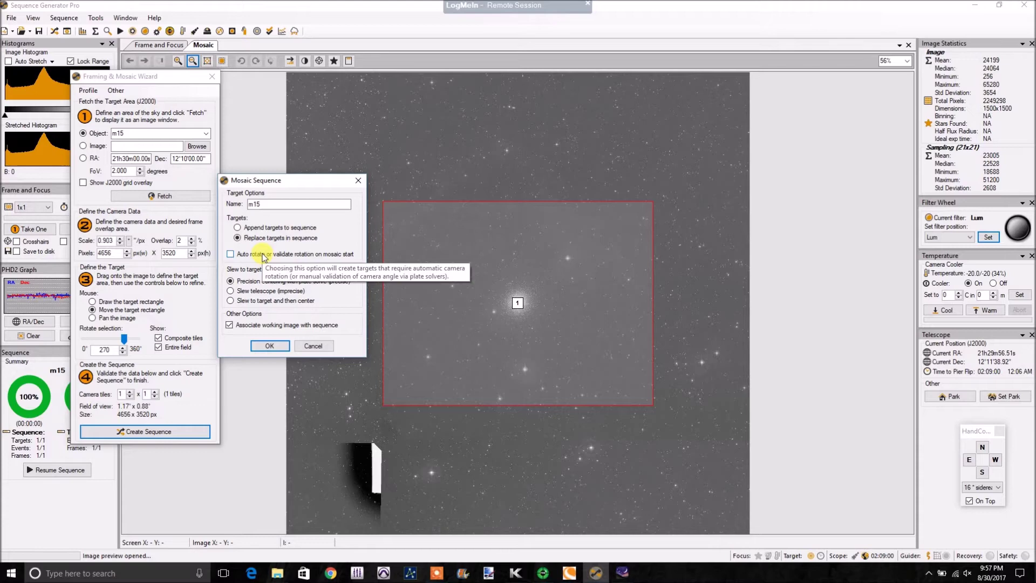
pyautogui.click(282, 346)
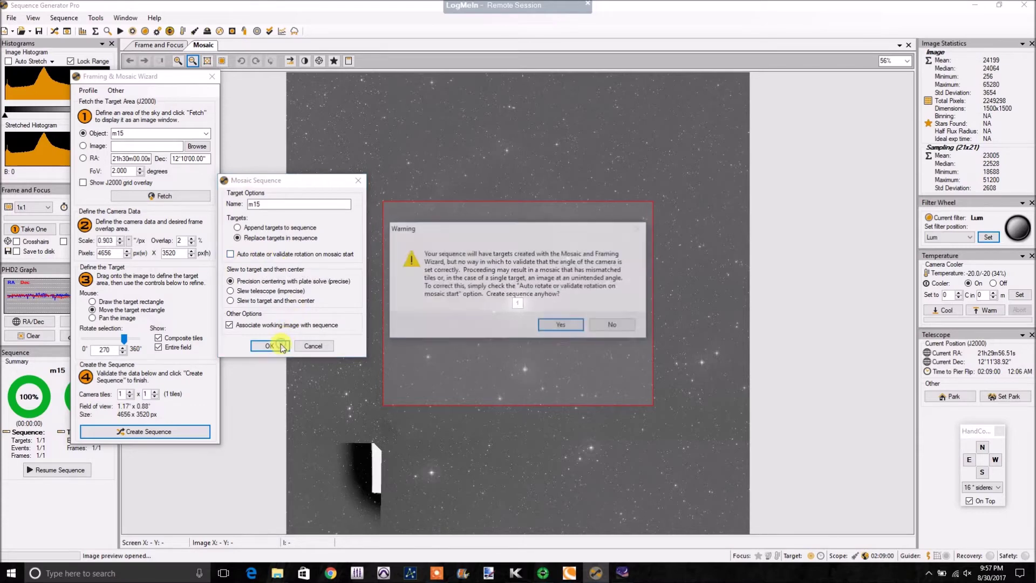
pyautogui.click(550, 326)
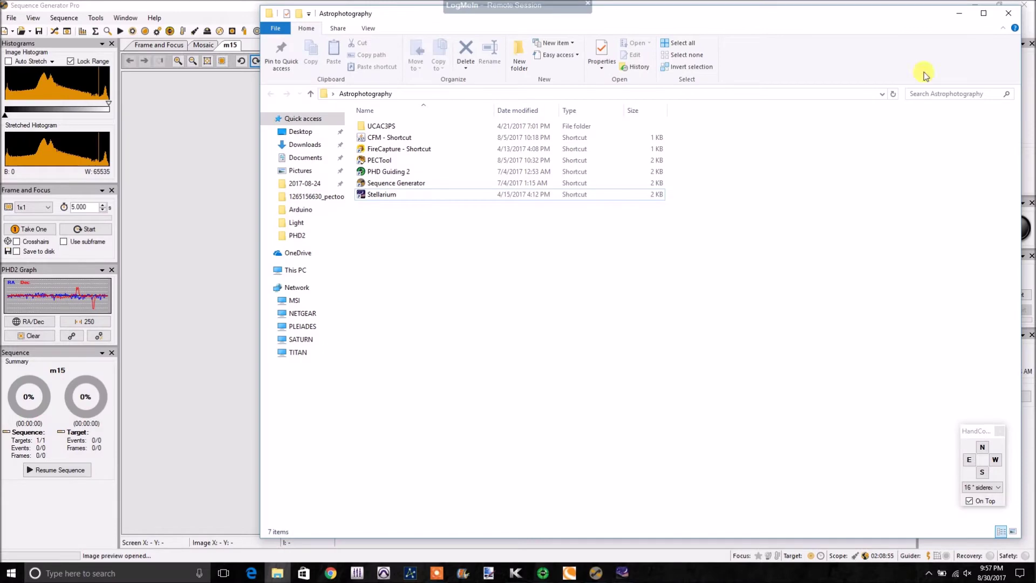
pyautogui.click(959, 13)
pyautogui.click(546, 324)
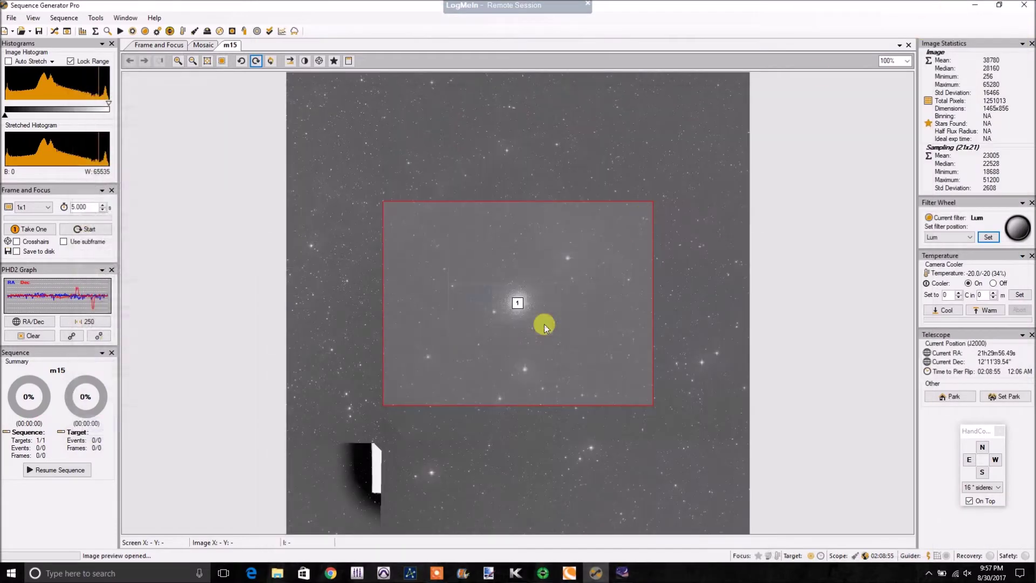
# Step: Reposition the M15.sgf sequence window and select the m15 target, keeping its name
pyautogui.moveTo(409, 188); pyautogui.dragTo(527, 155)
pyautogui.click(271, 180)
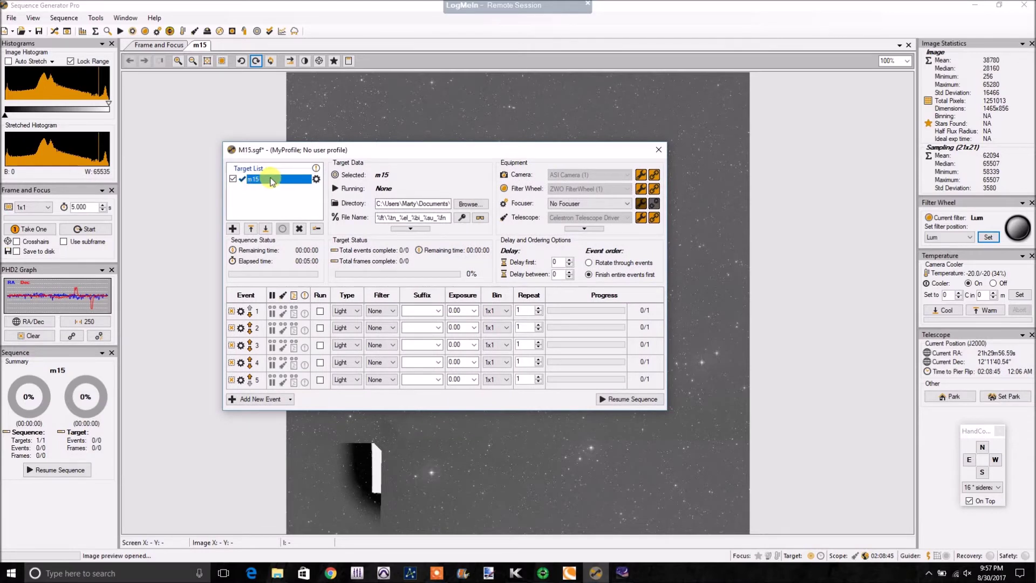
pyautogui.press('Return')
pyautogui.click(265, 179)
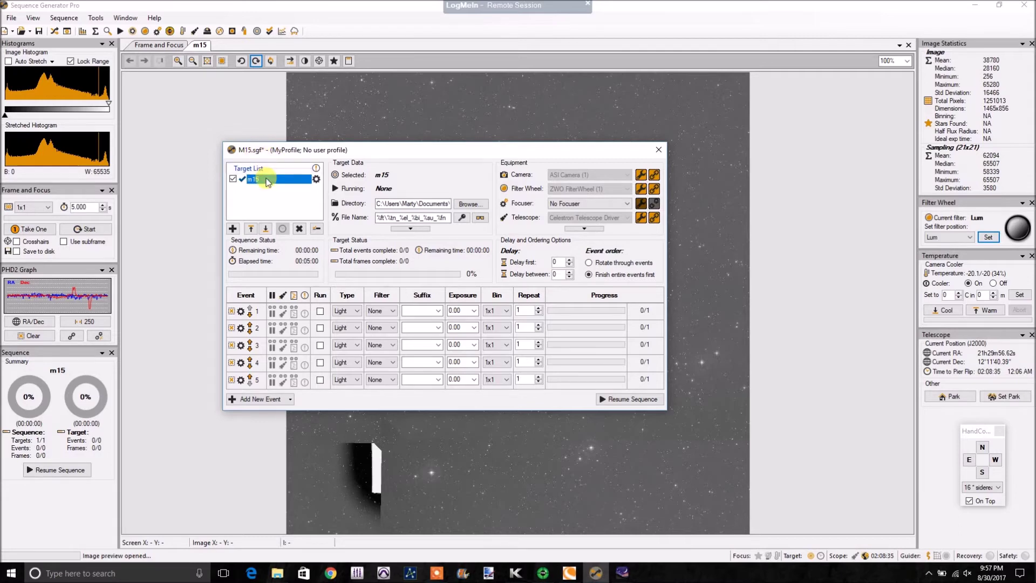
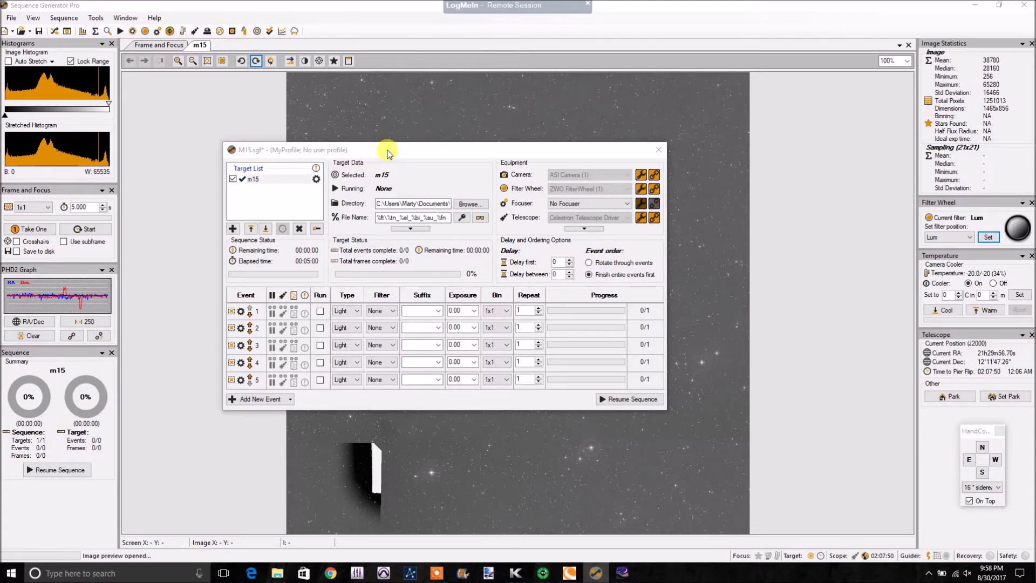
pyautogui.click(265, 178)
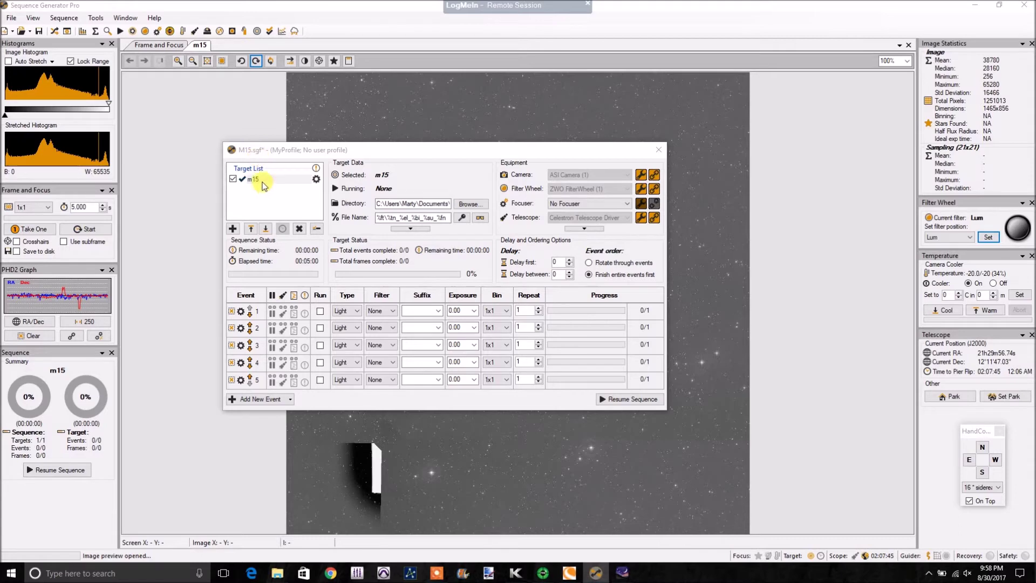
pyautogui.click(12, 18)
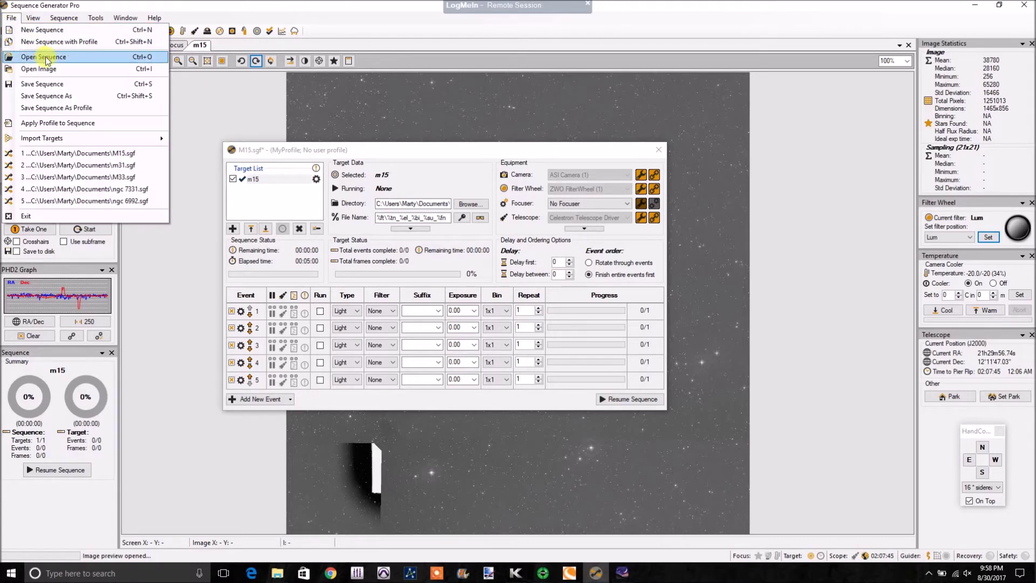
pyautogui.click(21, 57)
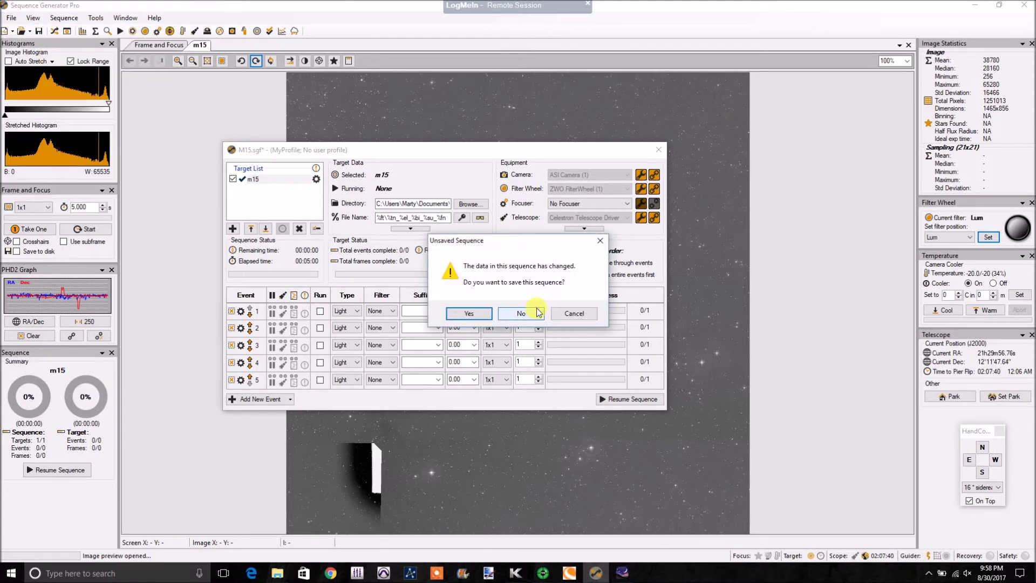
pyautogui.click(570, 316)
# Step: Review the m15 target's settings for centering, coordinates and camera rotation, and accept them
pyautogui.click(292, 179)
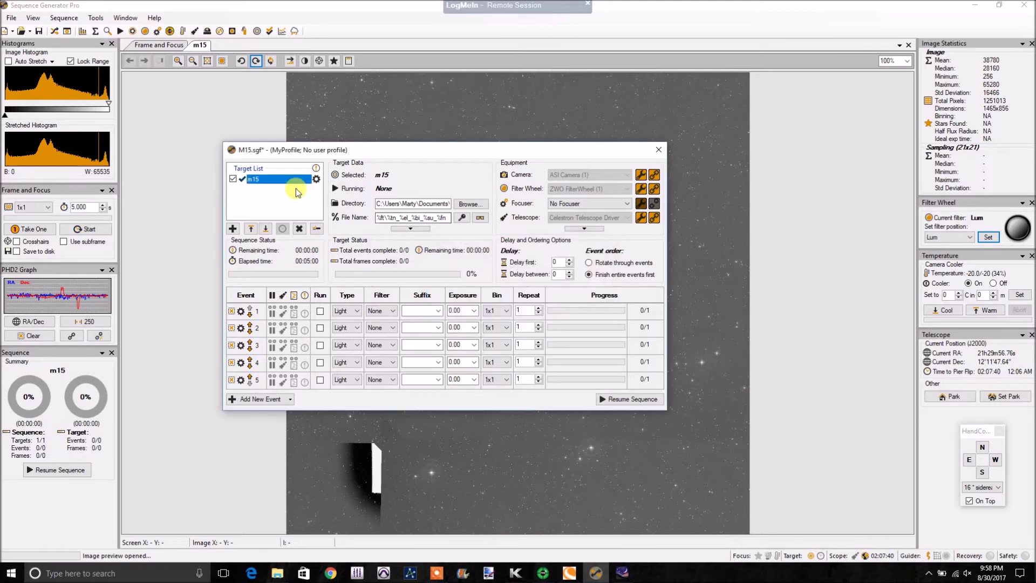
pyautogui.click(266, 180)
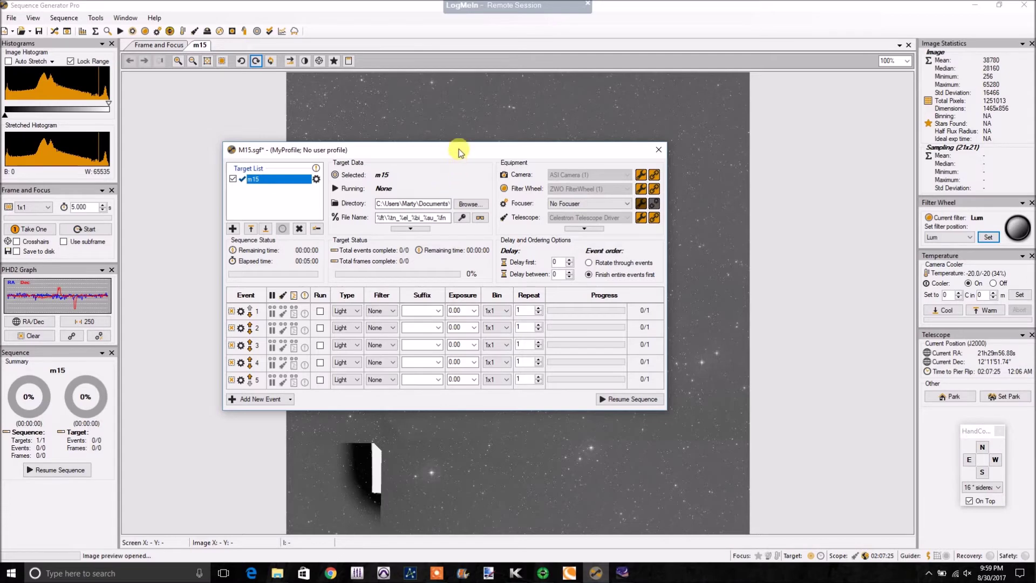
pyautogui.moveTo(458, 149); pyautogui.dragTo(452, 138)
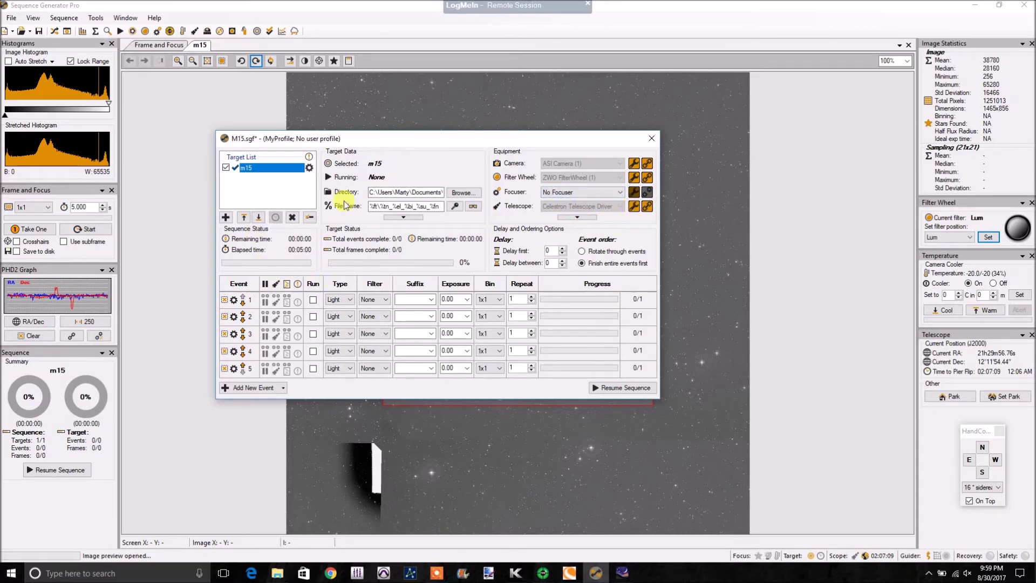
pyautogui.click(309, 168)
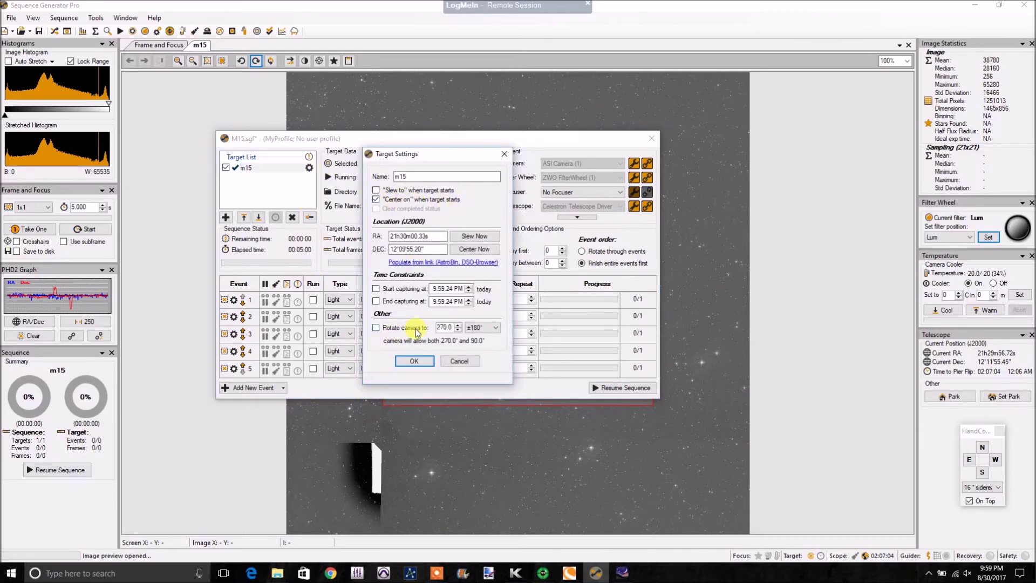
pyautogui.click(414, 361)
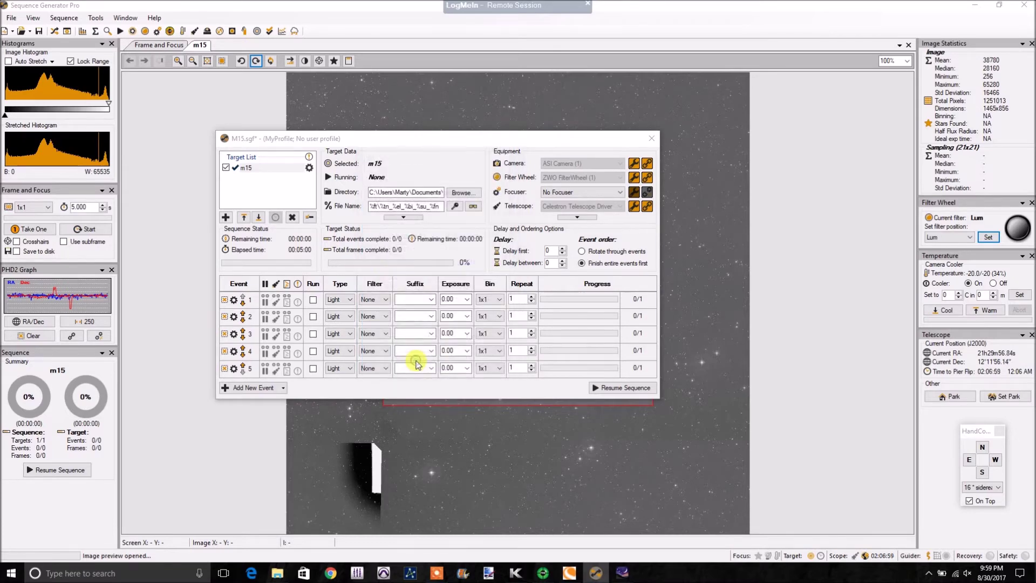
# Step: Set the sequence's image directory to the raw folder inside Documents\Astro
pyautogui.click(460, 193)
pyautogui.click(417, 304)
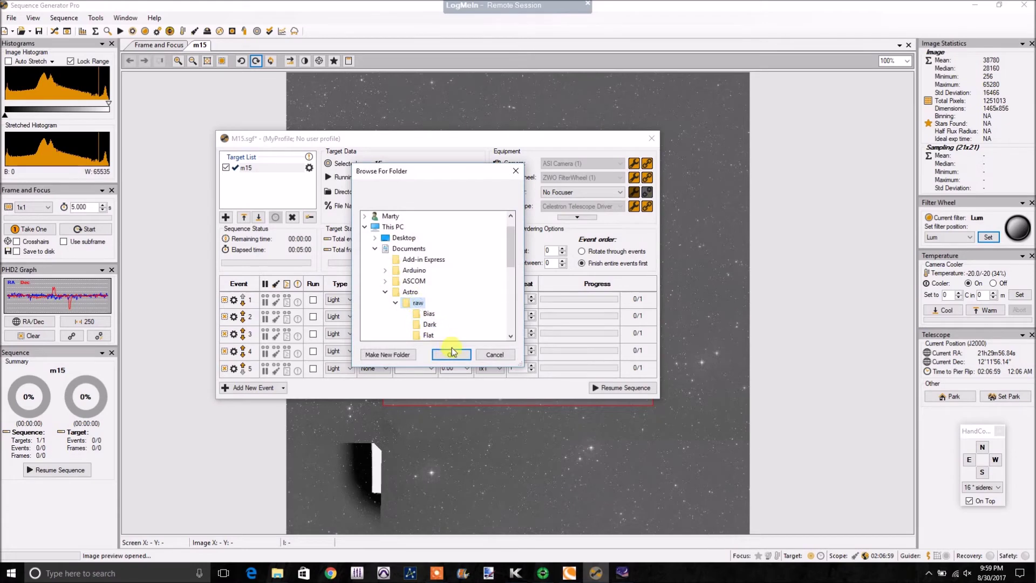
pyautogui.click(451, 354)
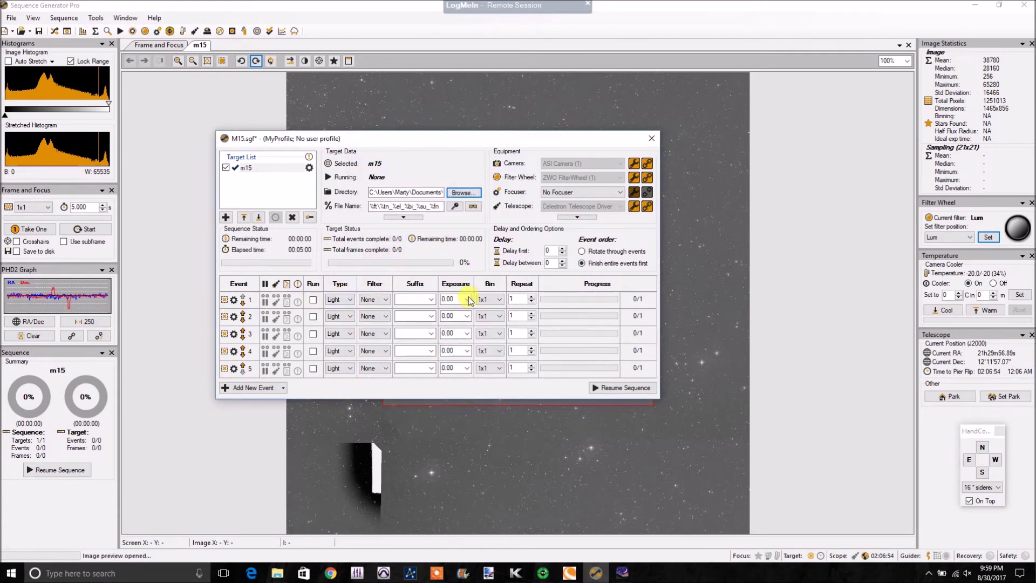
# Step: Enable event 1 as a Light frame with the Lum filter, suffix "test" and a 30 s exposure
pyautogui.click(313, 301)
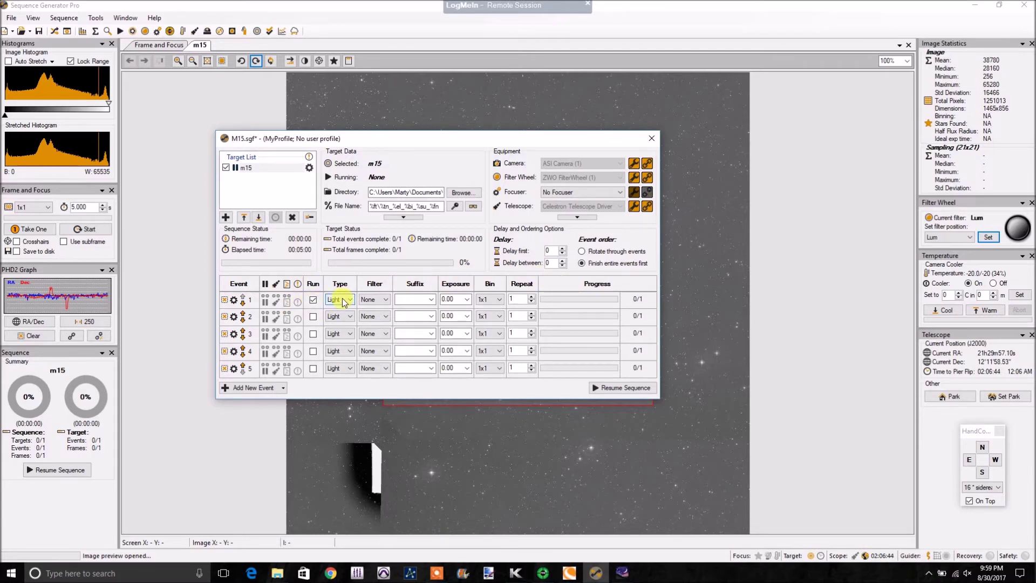
pyautogui.click(379, 299)
pyautogui.click(380, 316)
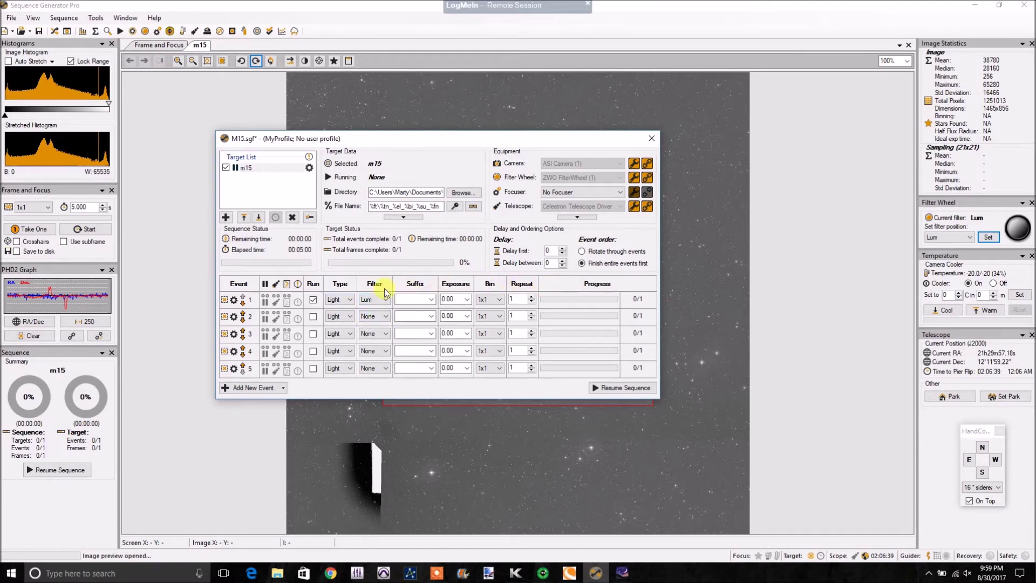
pyautogui.click(414, 300)
pyautogui.write('test')
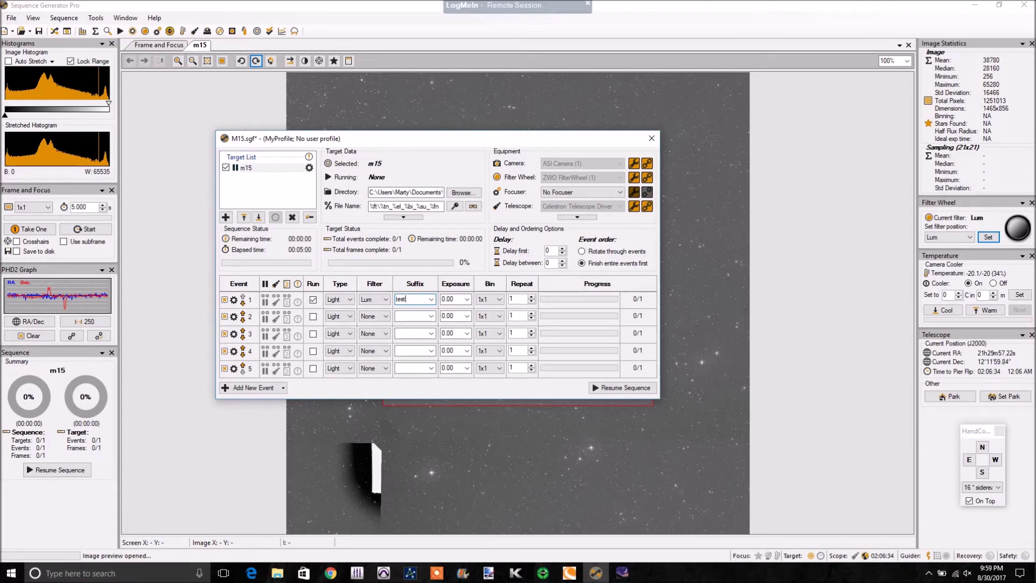
pyautogui.click(465, 301)
pyautogui.click(457, 329)
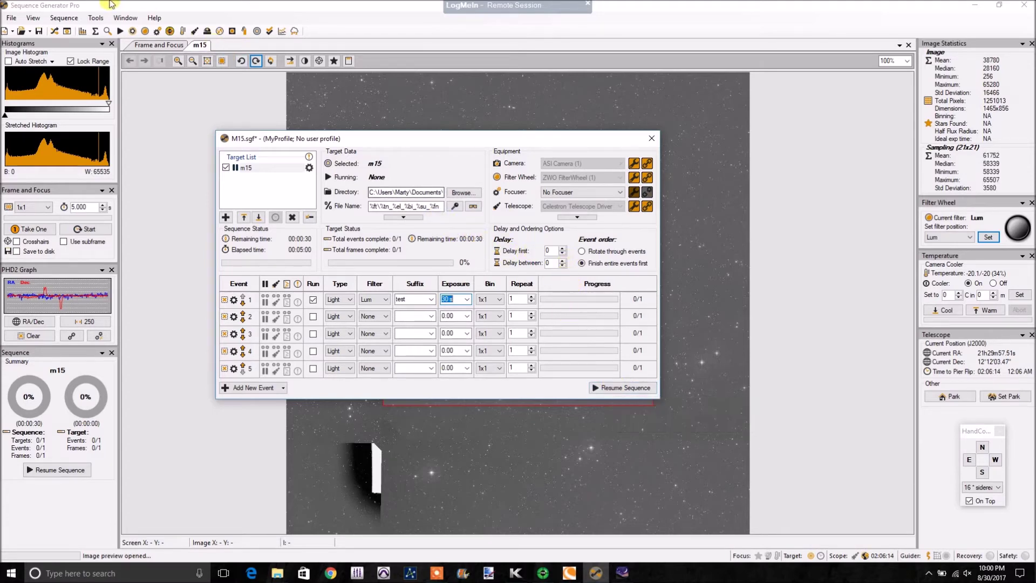
# Step: Reset the current sequence's progress and run the m15 sequence
pyautogui.click(64, 17)
pyautogui.click(76, 29)
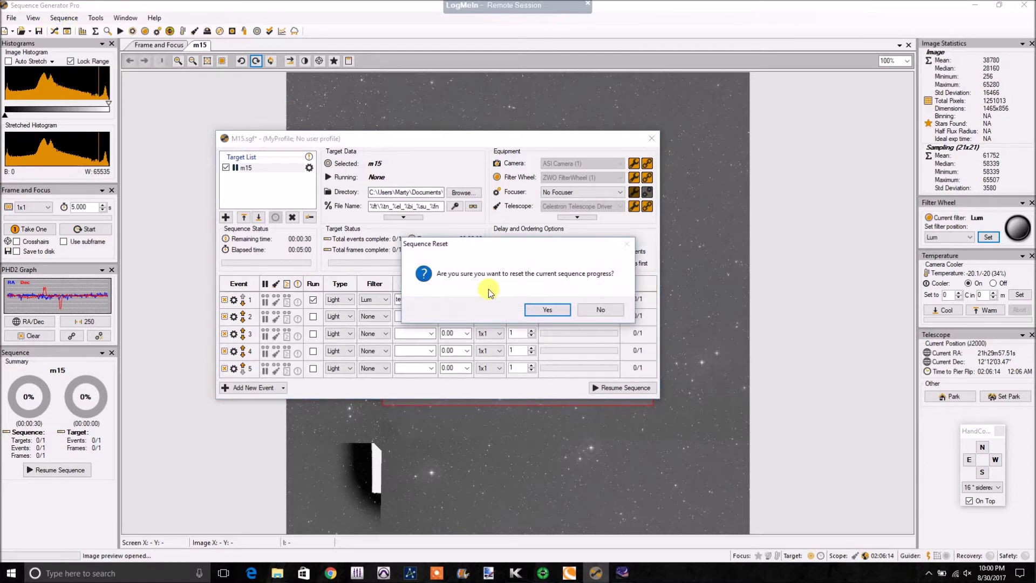
pyautogui.click(559, 308)
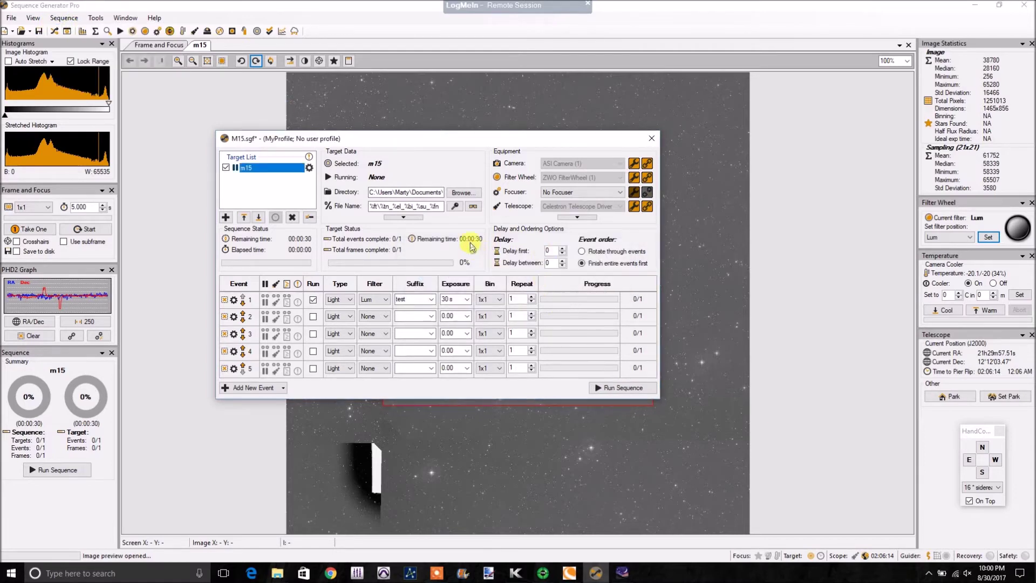
pyautogui.click(617, 390)
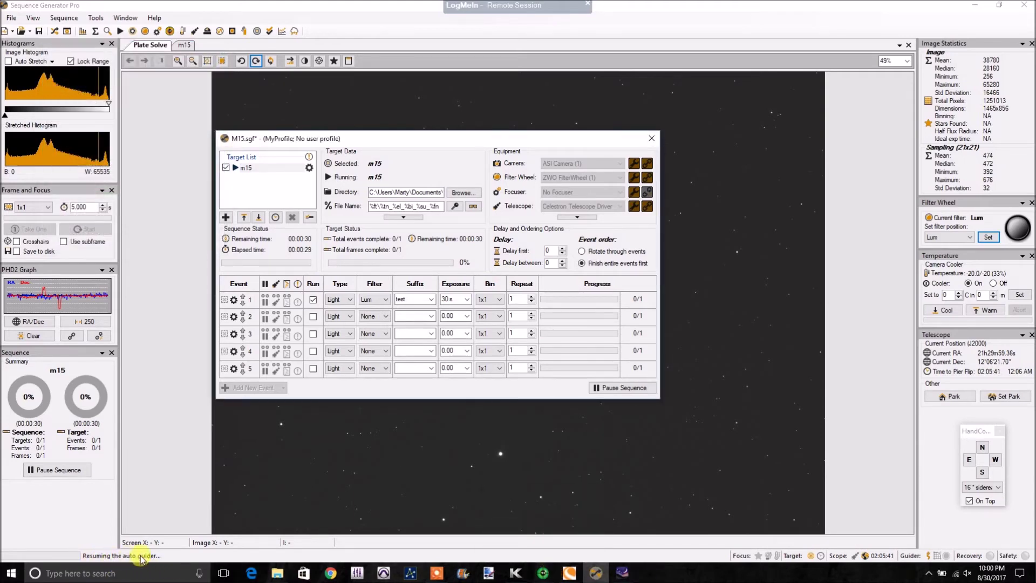
# Step: Switch to PHD2 Guiding to check the guiding graph and star profile
pyautogui.click(543, 573)
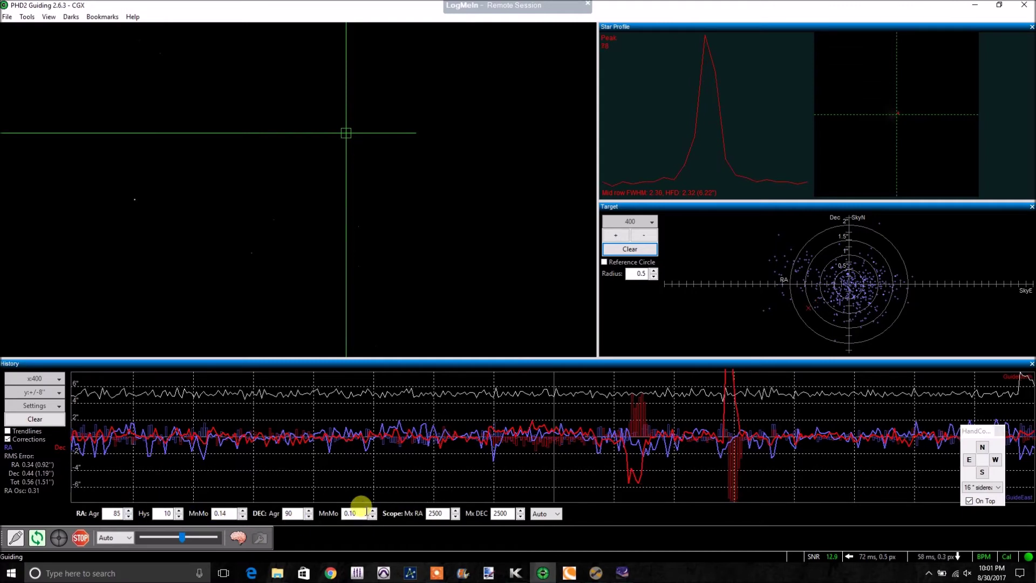
# Step: Set the declination guiding aggressiveness to 100 in PHD2
pyautogui.click(310, 510)
pyautogui.click(310, 511)
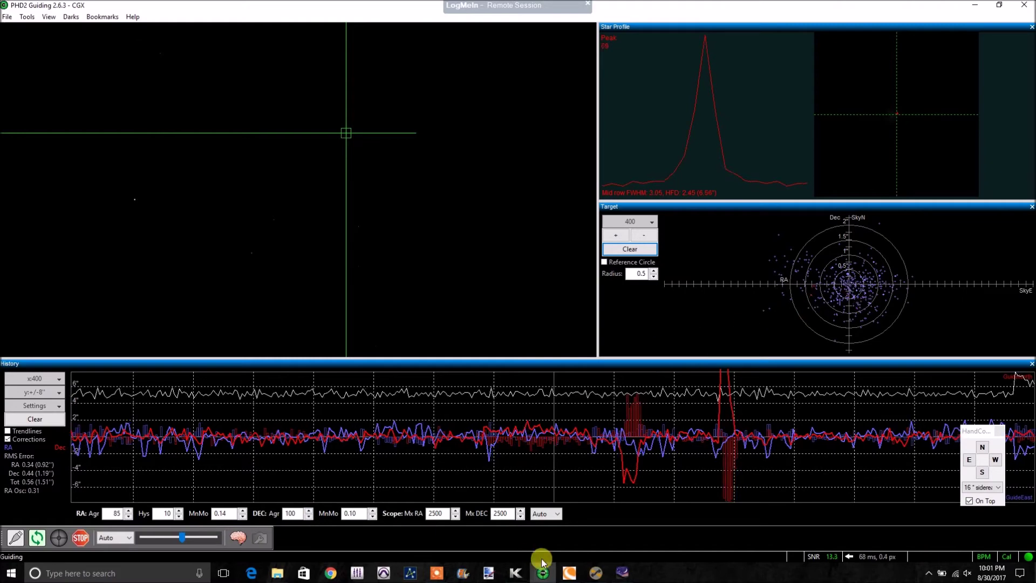
# Step: Switch between Sequence Generator Pro and PHD2 Guiding to check the sequence's progress and the guiding, ending in Sequence Generator Pro
pyautogui.click(598, 571)
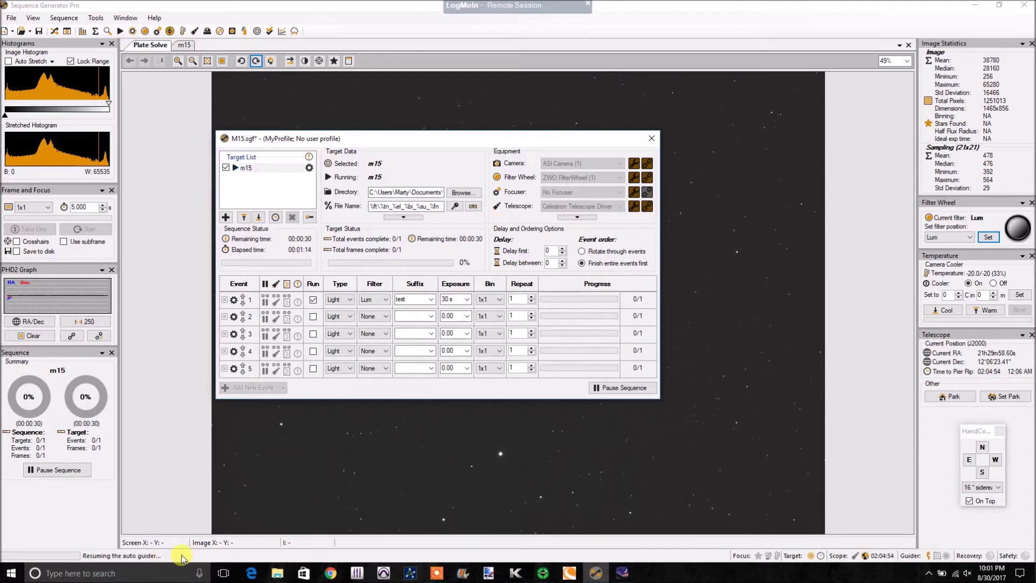
pyautogui.click(542, 573)
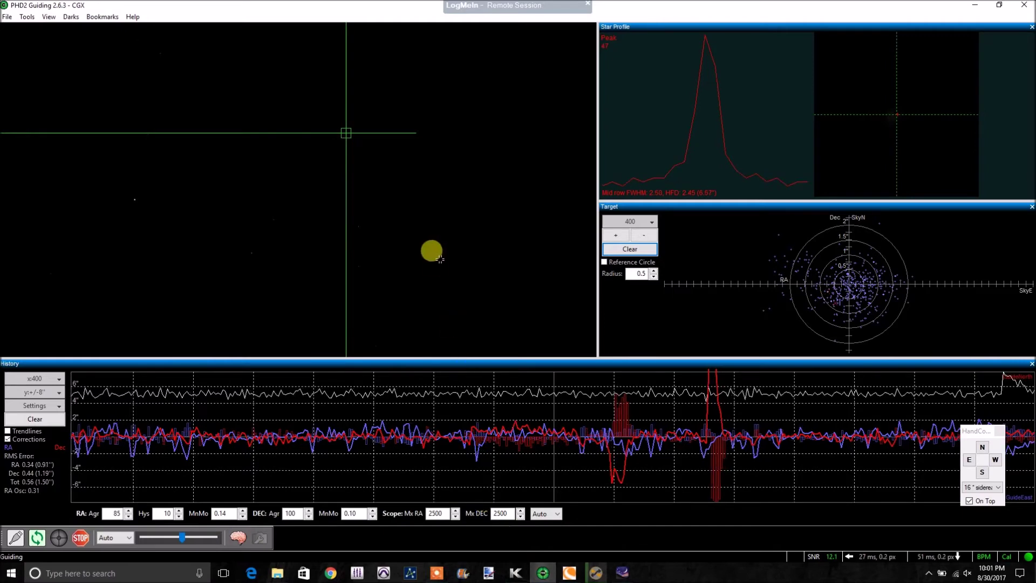
pyautogui.click(596, 573)
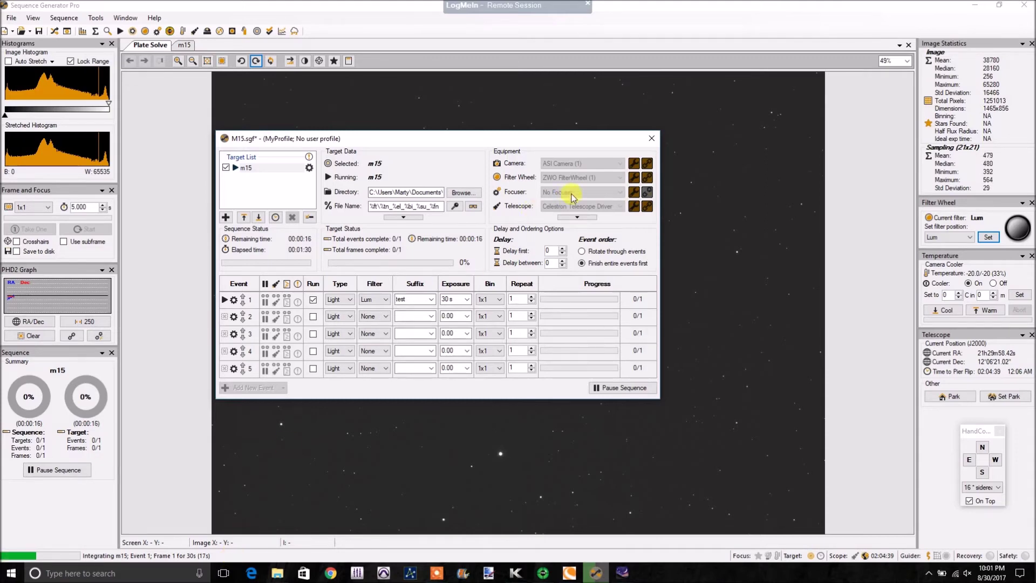
# Step: Close the M15 sequencer window and dismiss the sequence completion notice, leaving the end of sequence actions enabled
pyautogui.moveTo(540, 140); pyautogui.dragTo(512, 169)
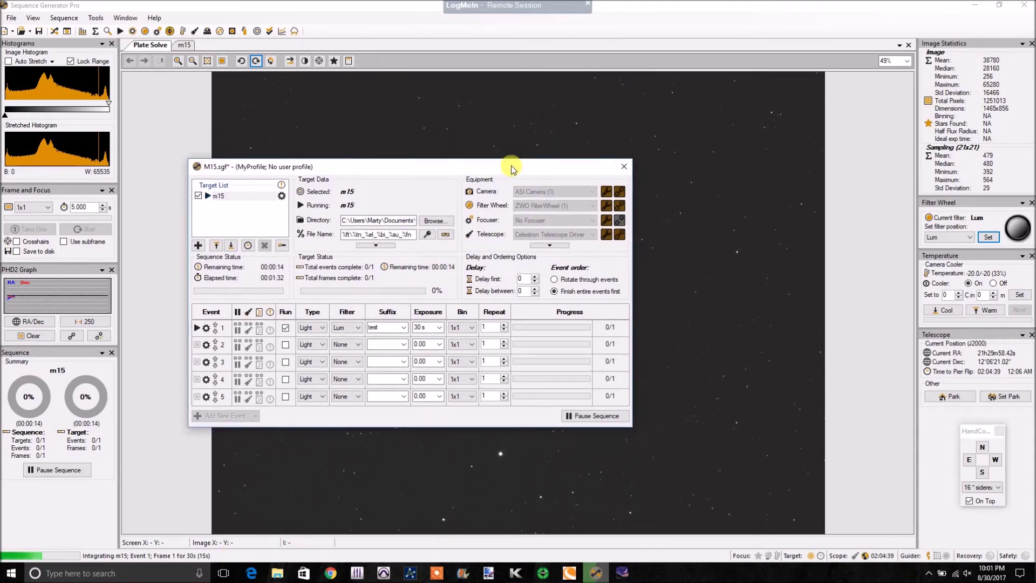
pyautogui.click(664, 577)
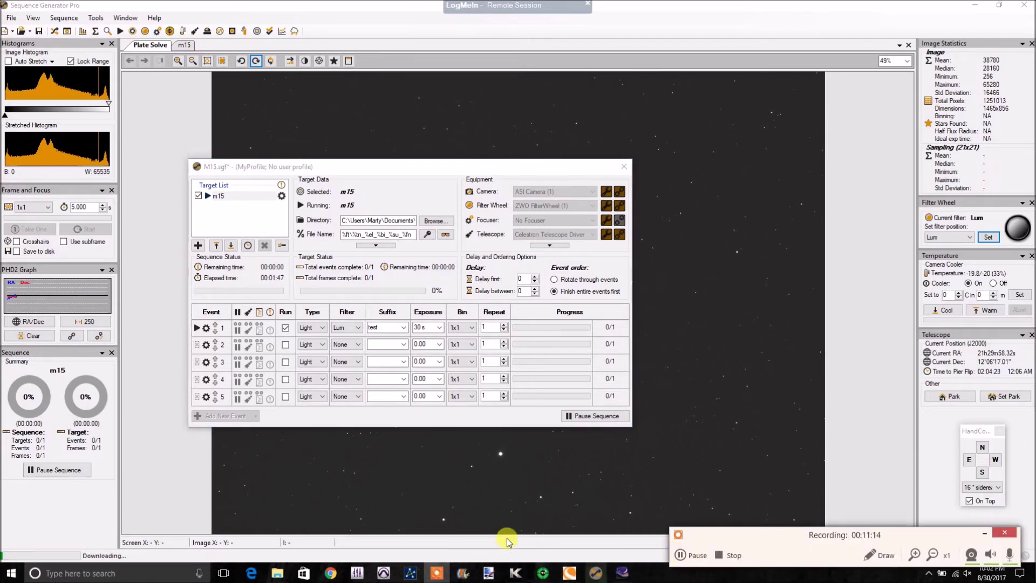
pyautogui.moveTo(597, 162); pyautogui.dragTo(605, 160)
pyautogui.click(632, 163)
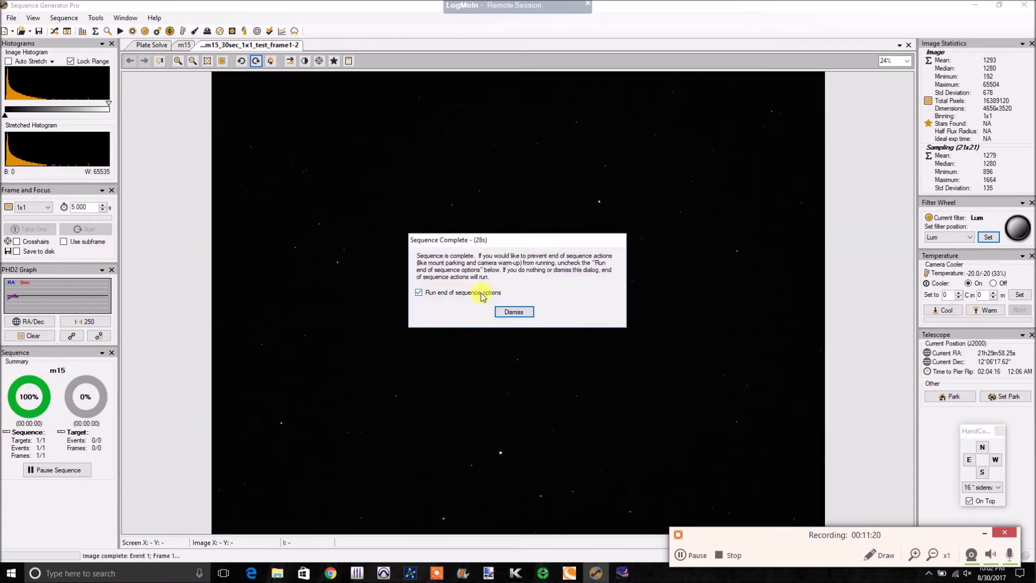
pyautogui.click(505, 313)
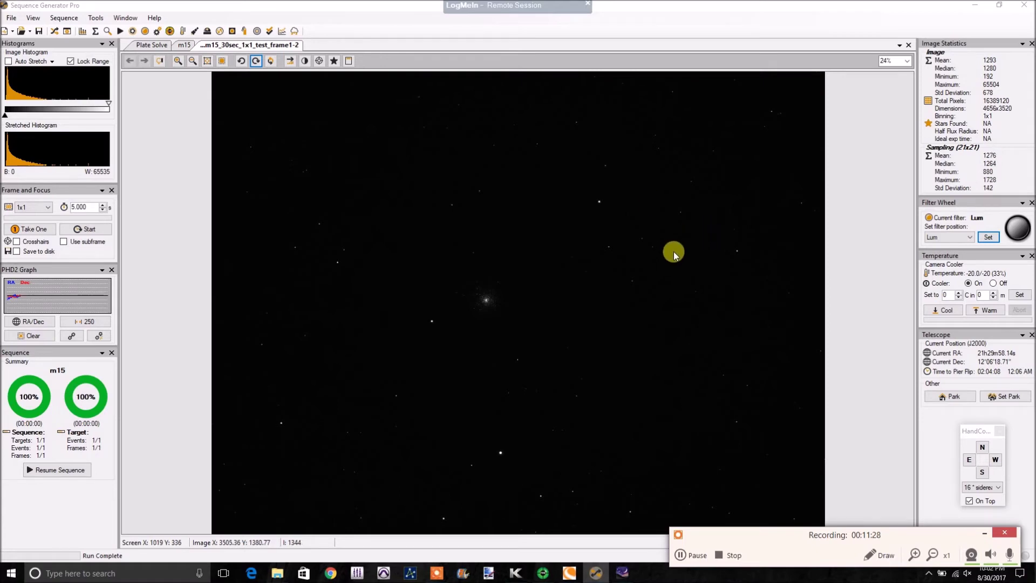
# Step: Apply a high auto stretch to the captured 30-second m15 test frame
pyautogui.rightClick(649, 202)
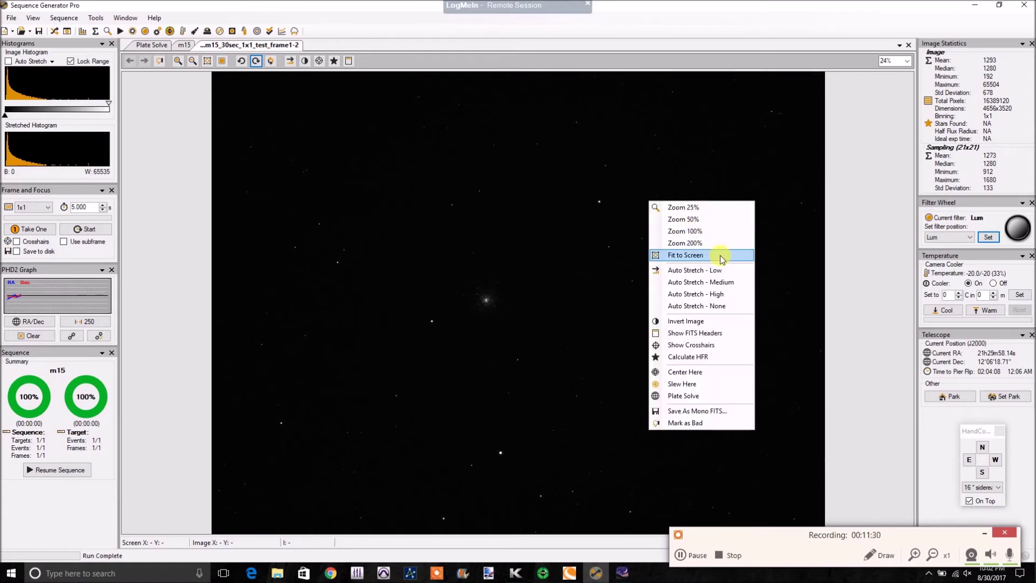
pyautogui.click(726, 292)
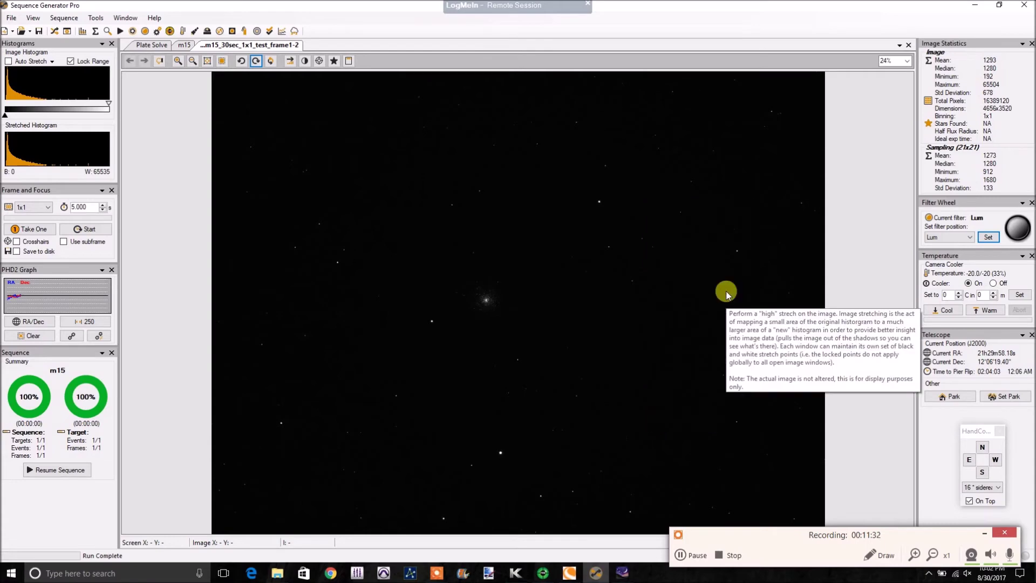
# Step: Examine the M15 cluster and the surrounding star field in the test frame at 75% zoom
pyautogui.click(178, 61)
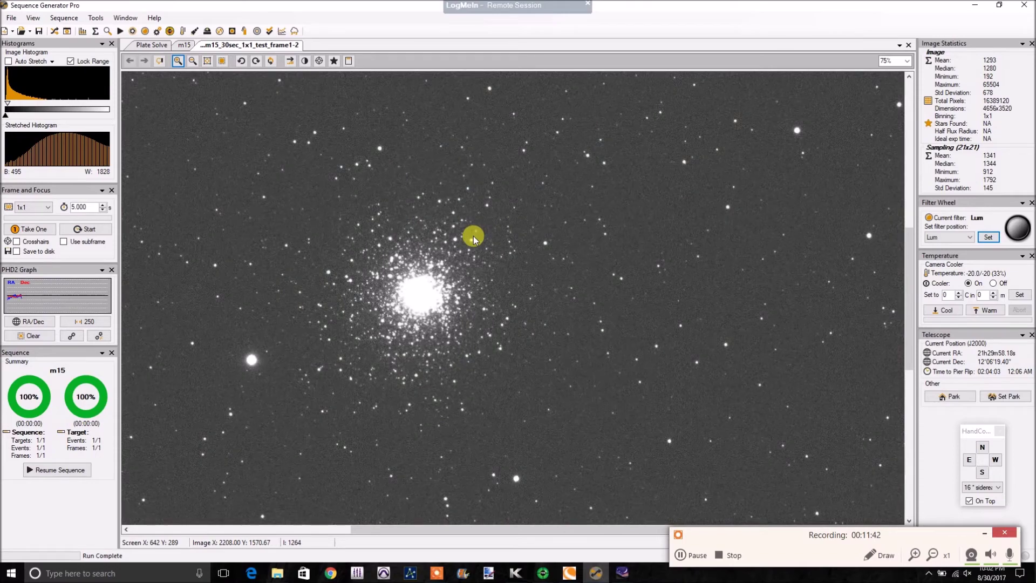
pyautogui.hscroll(-3, 513, 266)
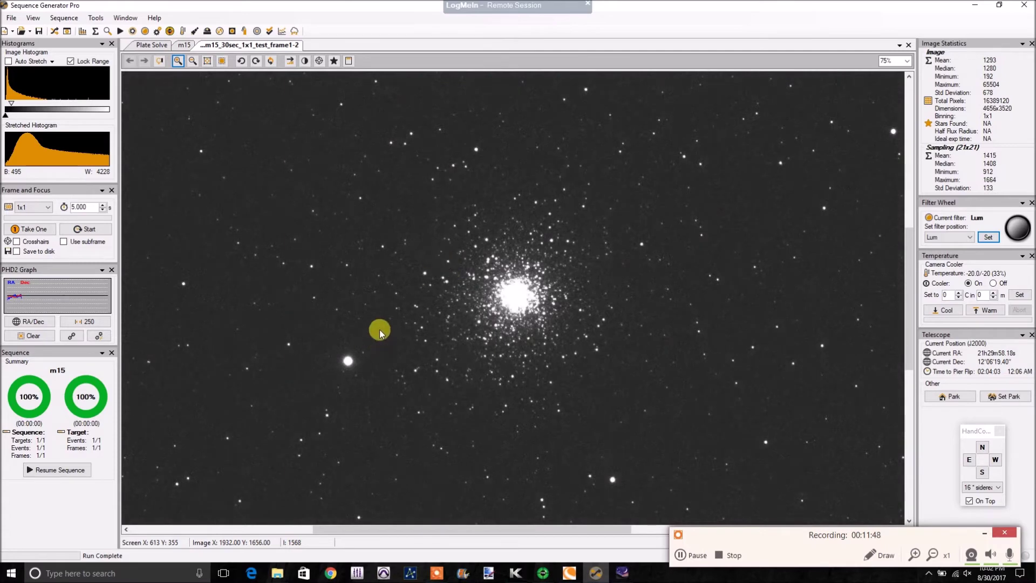
pyautogui.moveTo(361, 193); pyautogui.dragTo(435, 351)
pyautogui.moveTo(363, 169); pyautogui.dragTo(558, 462)
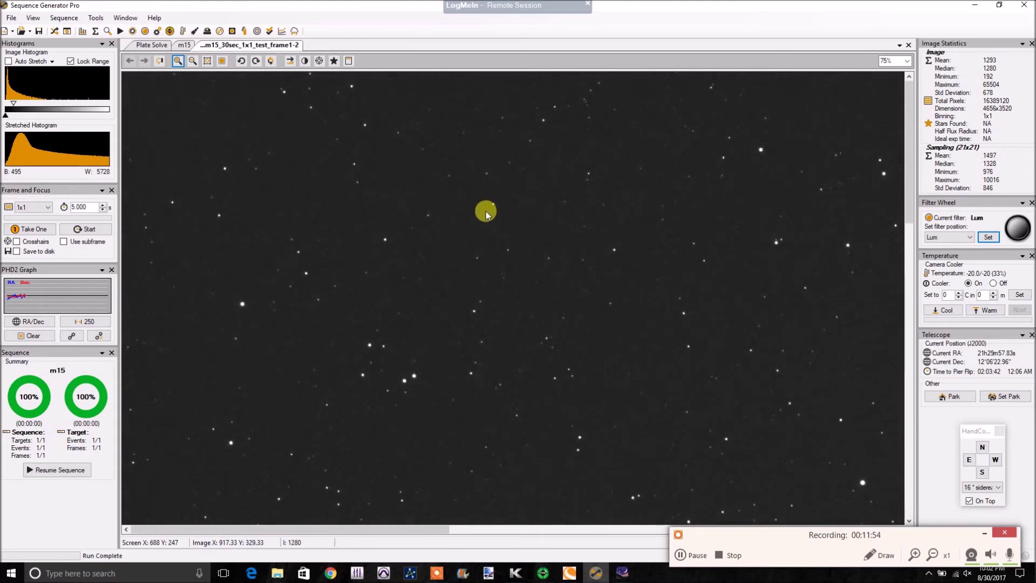
pyautogui.moveTo(518, 326); pyautogui.dragTo(420, 224)
pyautogui.moveTo(534, 326); pyautogui.dragTo(496, 331)
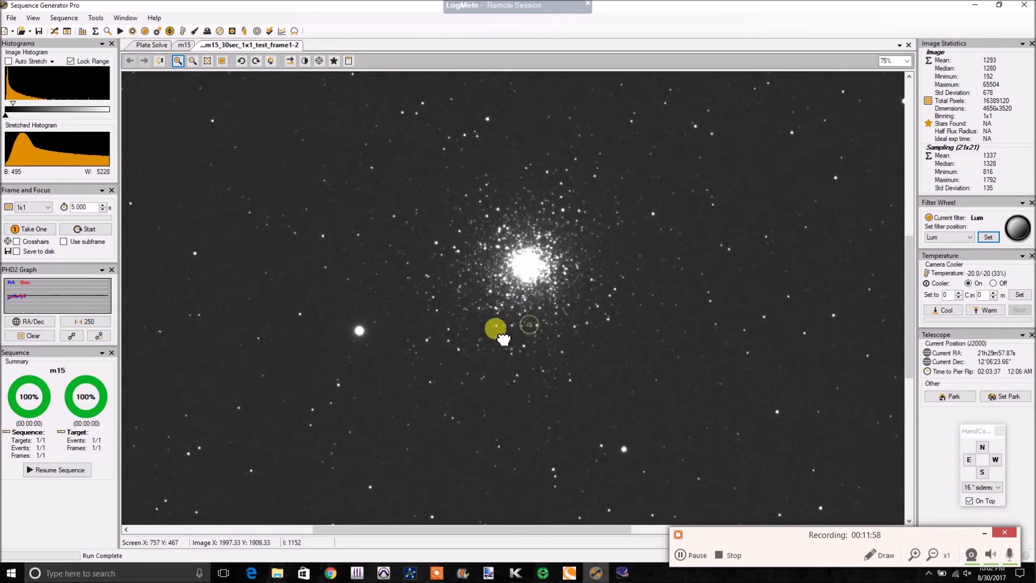
pyautogui.click(554, 280)
pyautogui.moveTo(398, 185); pyautogui.dragTo(367, 245)
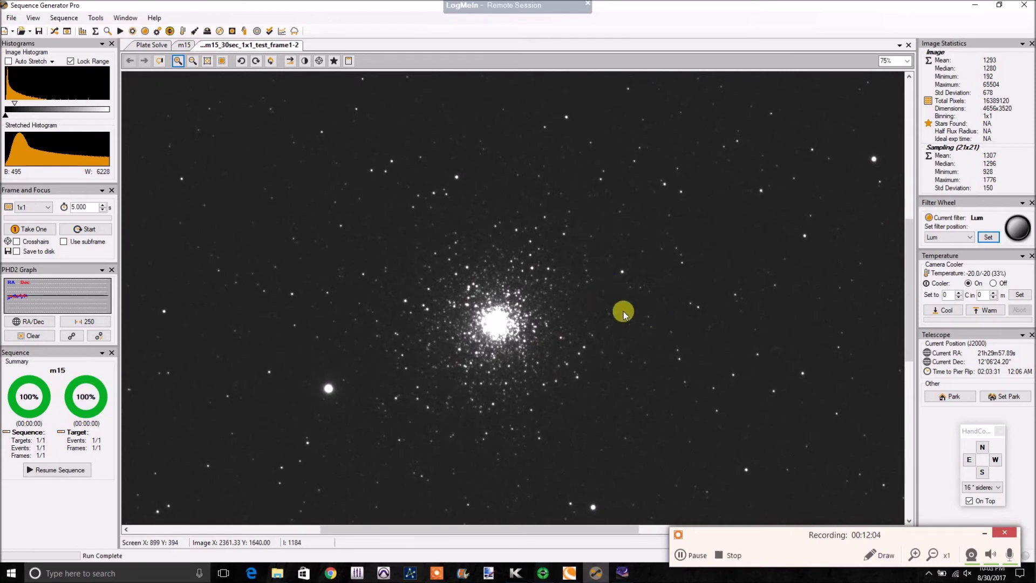
# Step: Review the whole test frame fitted to the screen, and inspect the cluster at 100% zoom
pyautogui.click(206, 62)
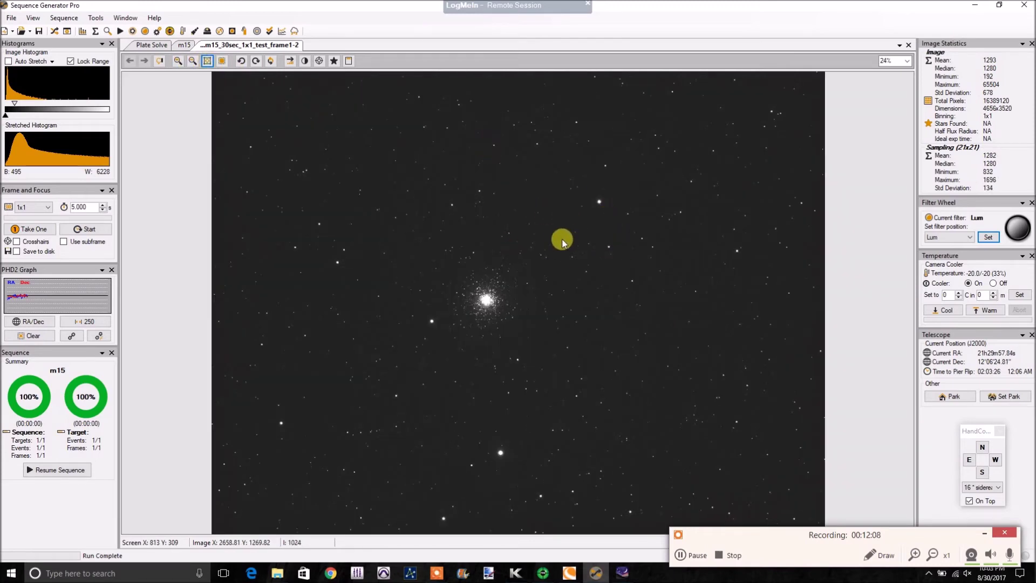
pyautogui.moveTo(469, 219); pyautogui.dragTo(503, 241)
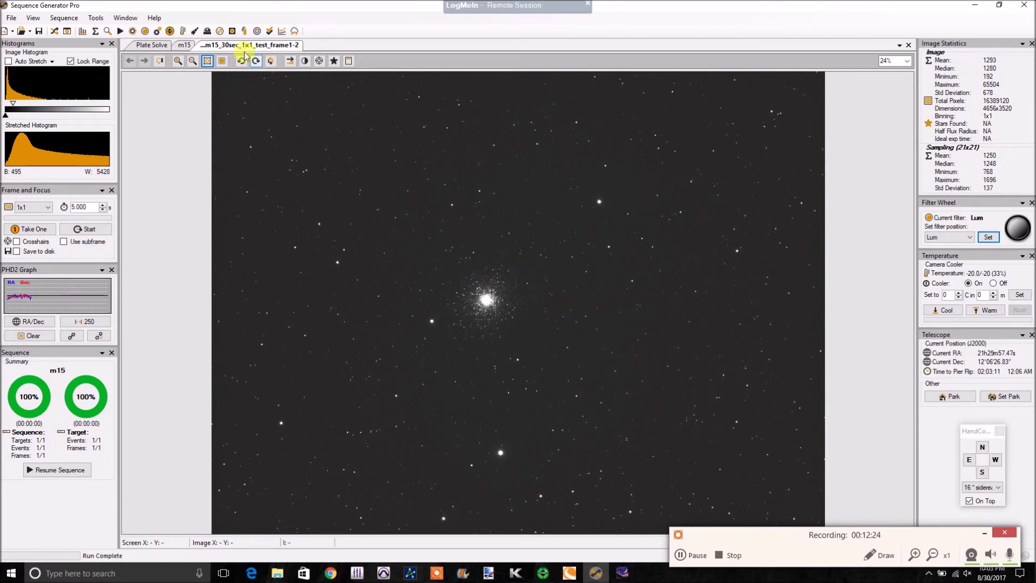
pyautogui.click(179, 61)
pyautogui.moveTo(443, 238); pyautogui.dragTo(565, 247)
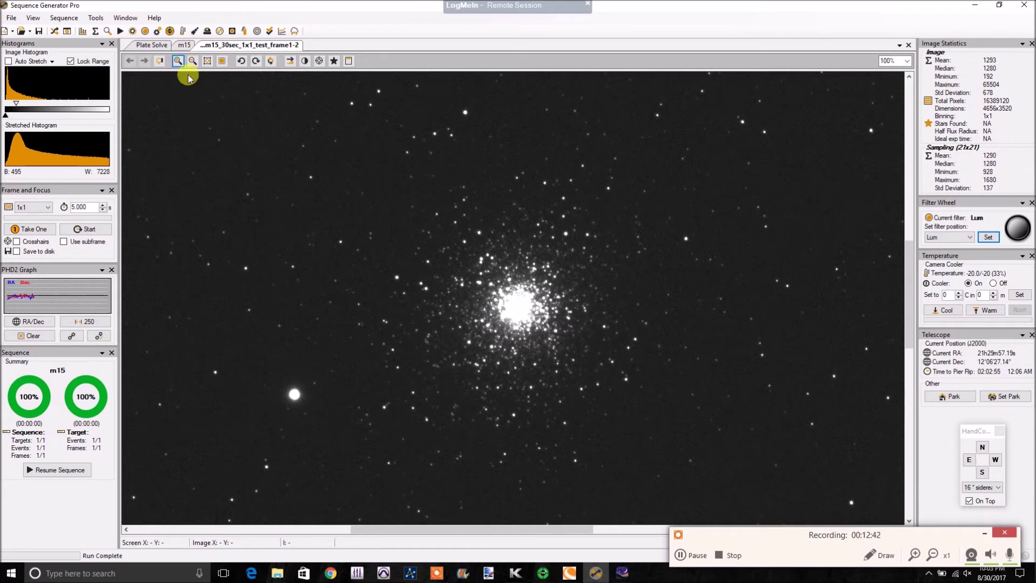
# Step: Show the sequencer again and close all open image windows
pyautogui.click(64, 18)
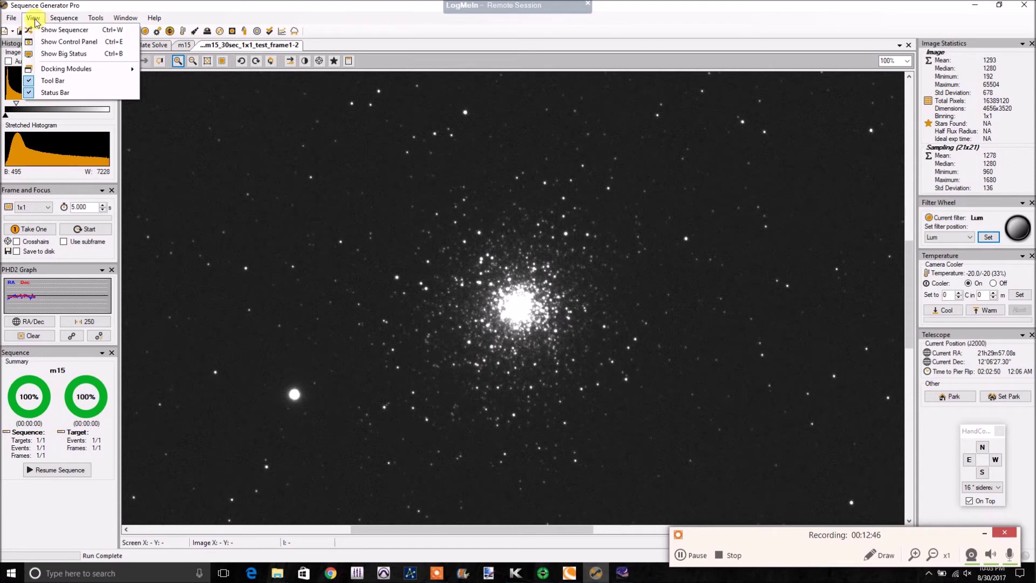
pyautogui.click(37, 29)
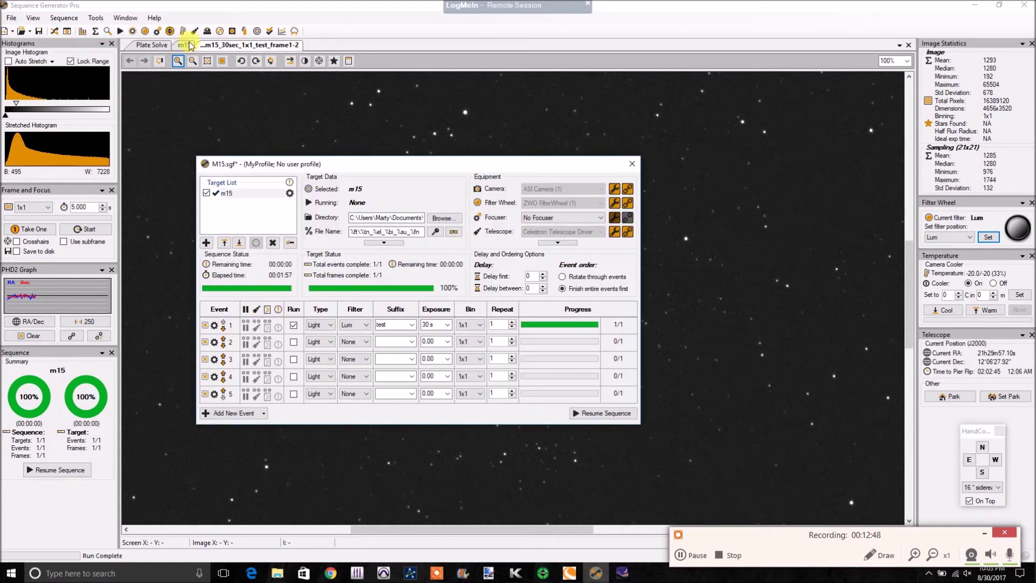
pyautogui.click(125, 18)
pyautogui.click(162, 30)
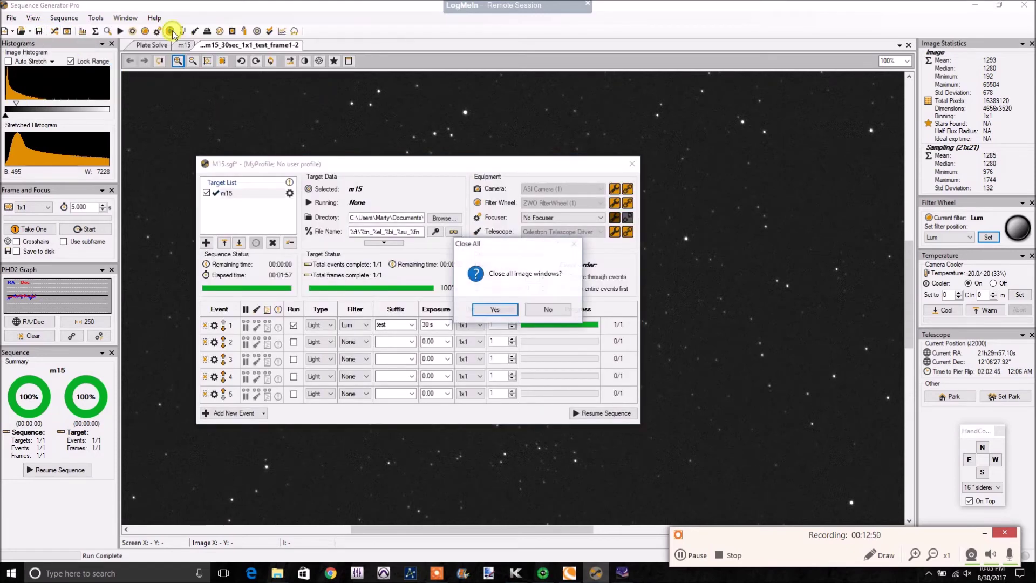
pyautogui.click(495, 310)
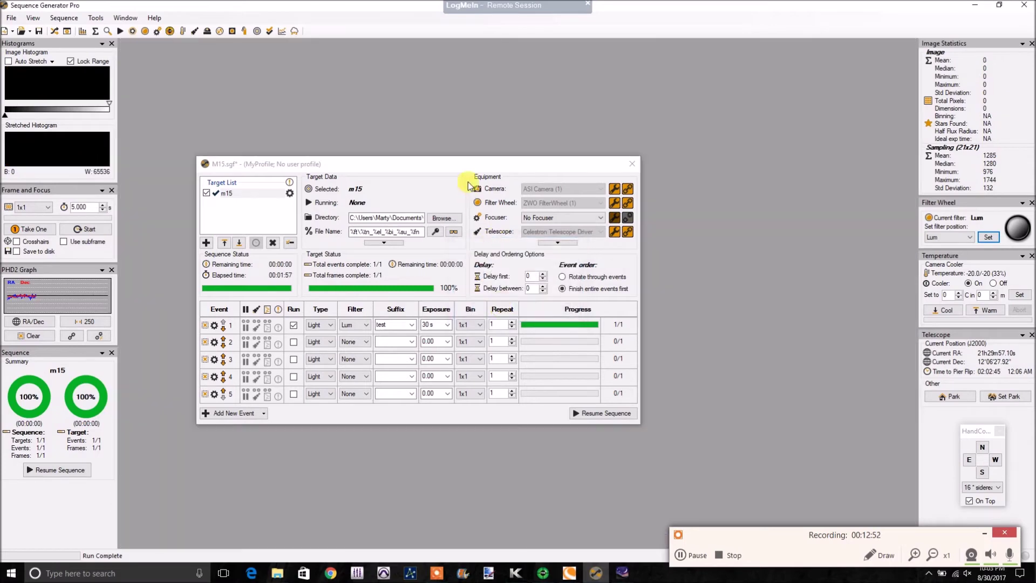
# Step: Enable event 2 as a Light frame with the Lum filter, a 30 s exposure and 20 repeats
pyautogui.moveTo(466, 168); pyautogui.dragTo(503, 125)
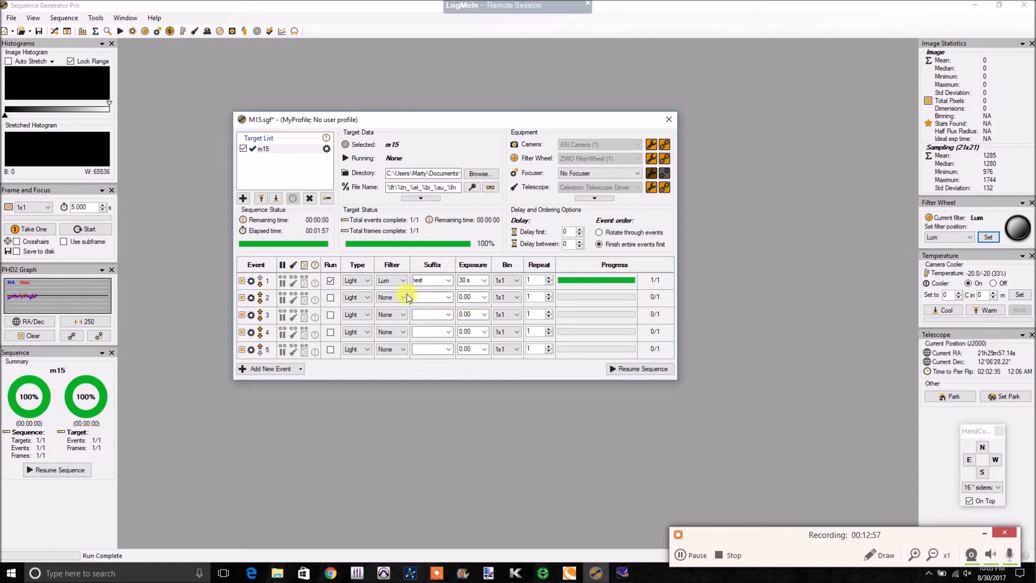
pyautogui.click(330, 297)
pyautogui.click(400, 297)
pyautogui.click(399, 315)
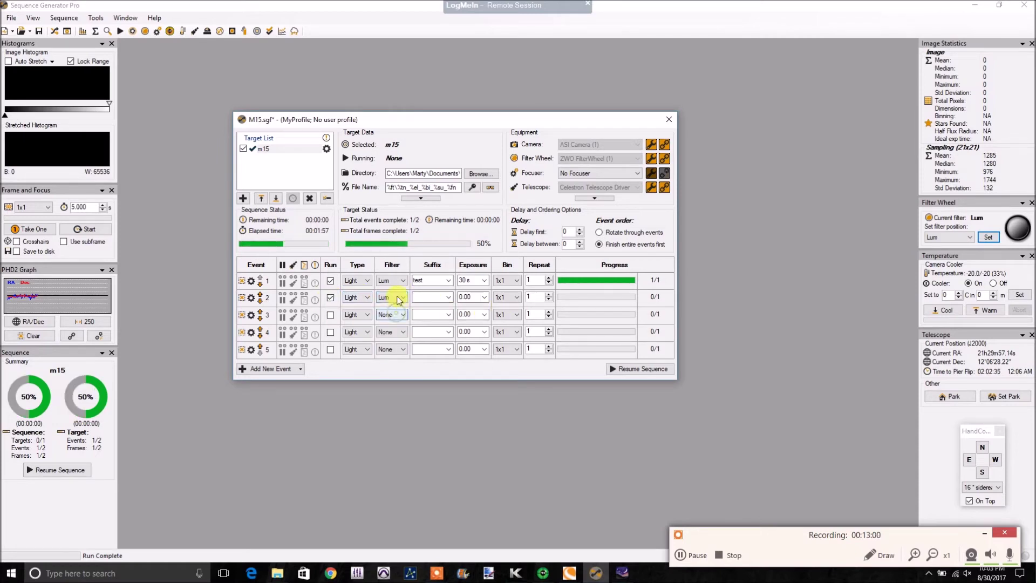
pyautogui.click(476, 296)
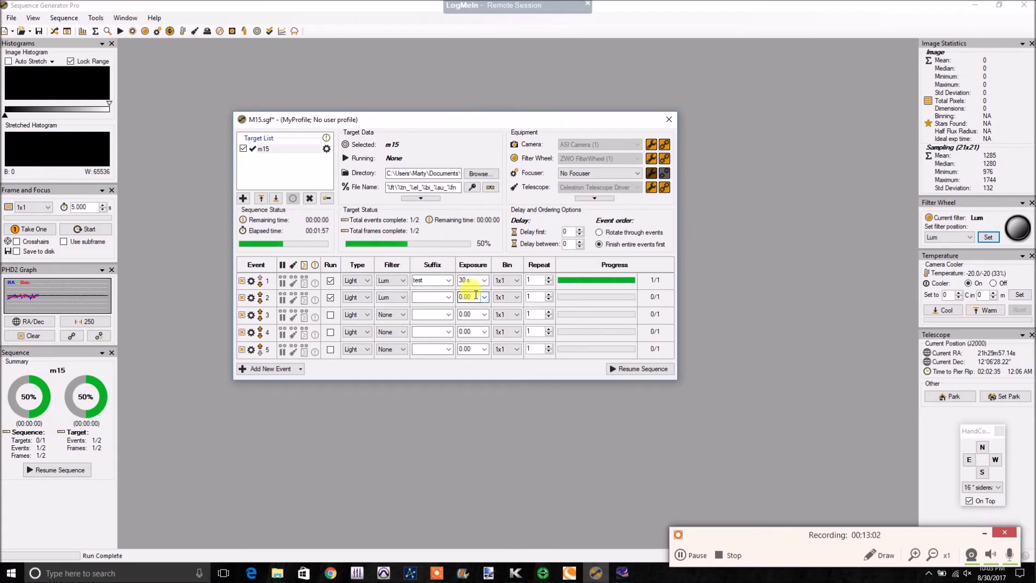
pyautogui.write('60')
pyautogui.press('Tab')
pyautogui.press('BackSpace')
pyautogui.write('30')
pyautogui.doubleClick(538, 297)
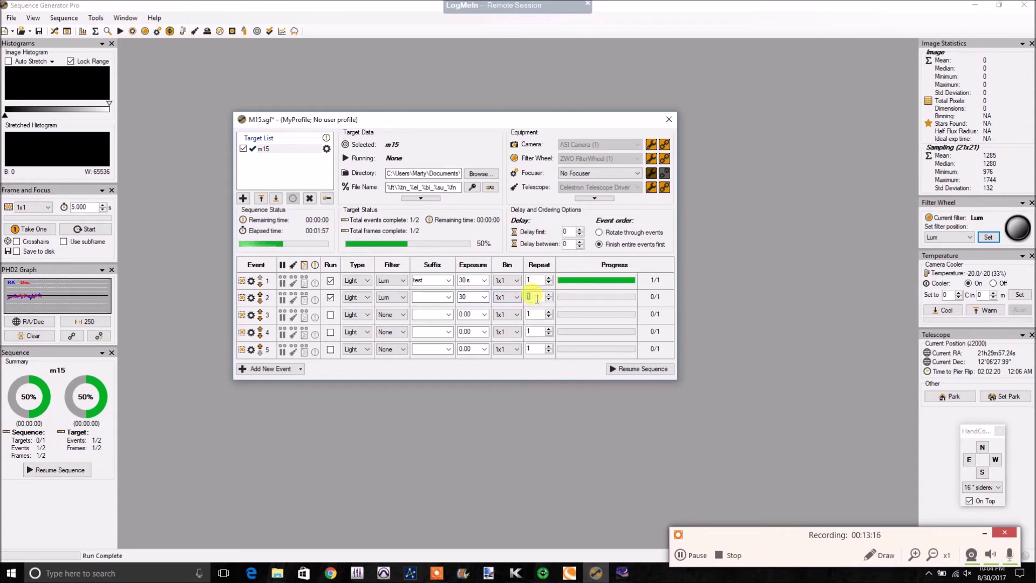
pyautogui.write('20')
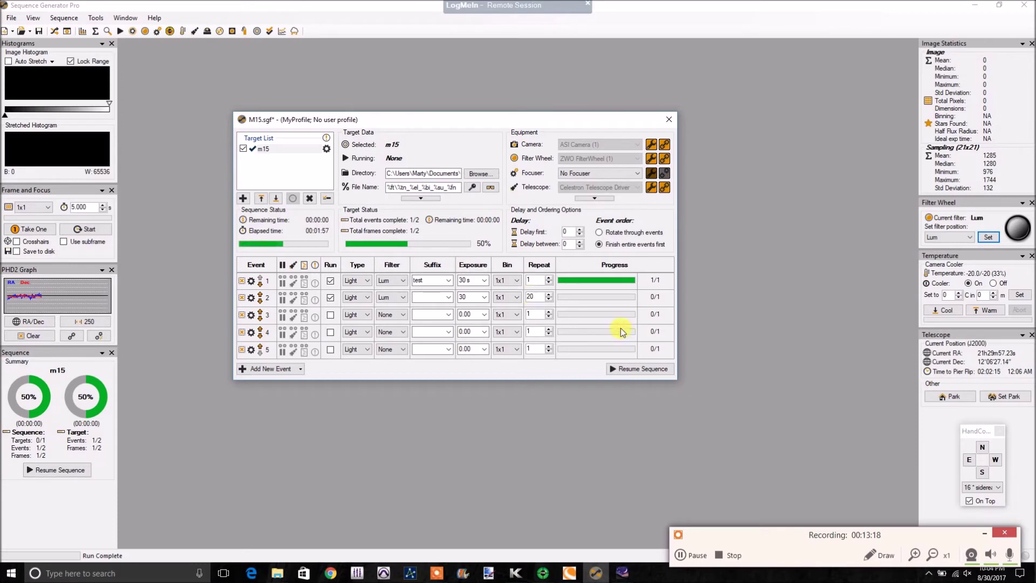
# Step: Copy event 2's settings into event 3 and change its filter to Red
pyautogui.click(250, 320)
pyautogui.moveTo(330, 330)
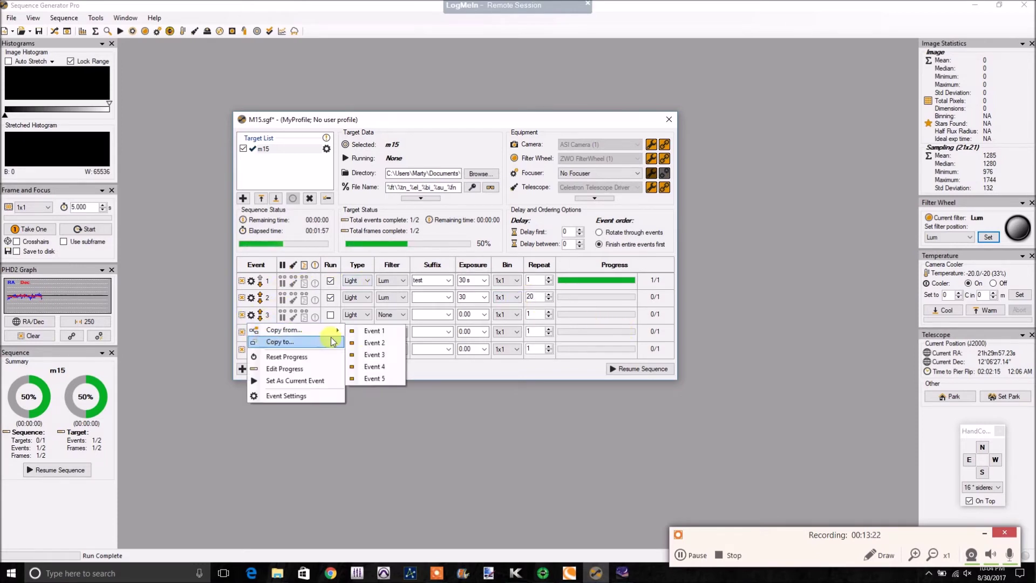
pyautogui.click(387, 344)
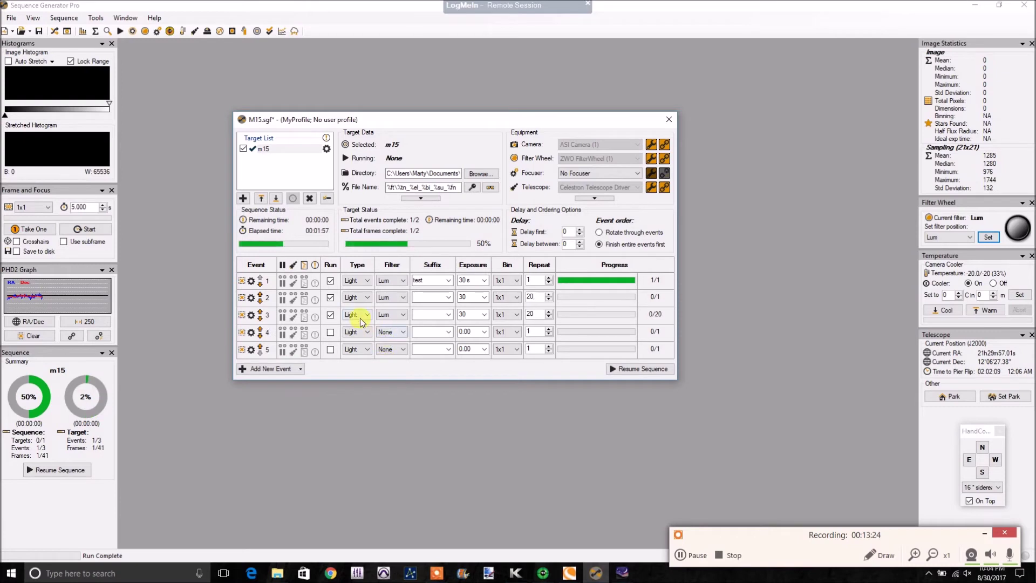
pyautogui.click(400, 316)
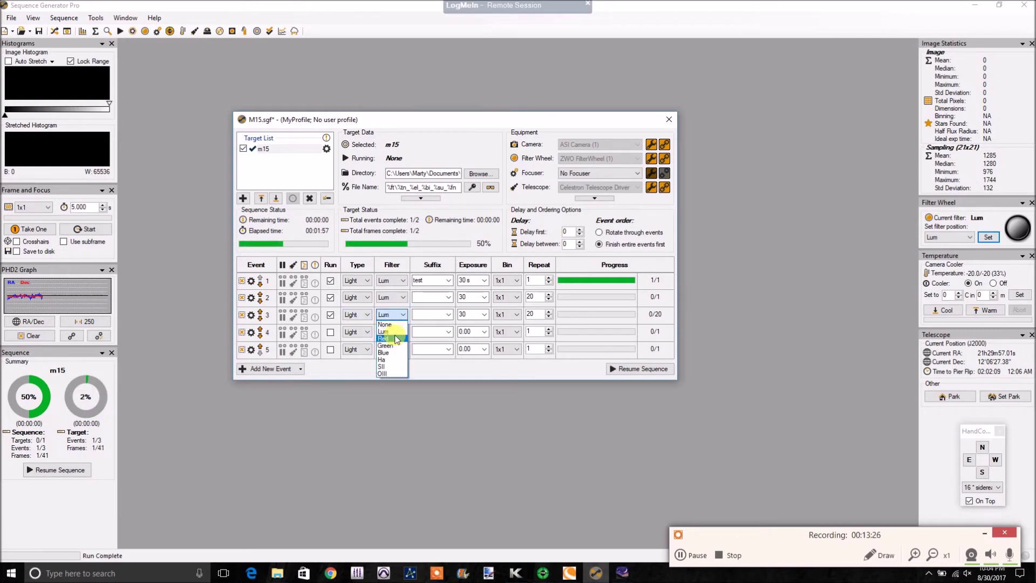
pyautogui.click(395, 339)
# Step: Copy event 2's settings into event 4 and change its filter to Green
pyautogui.click(251, 332)
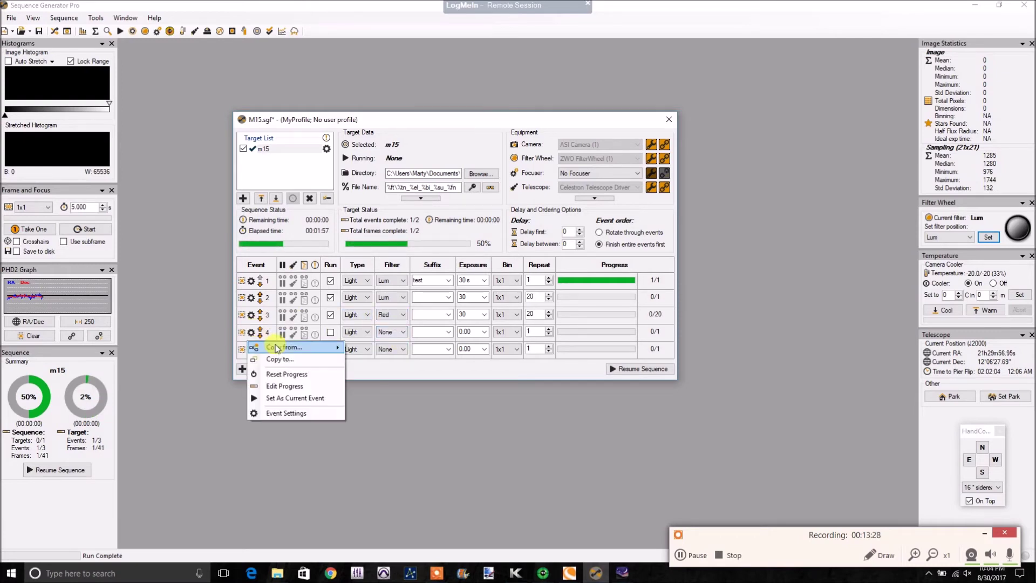
pyautogui.moveTo(333, 348)
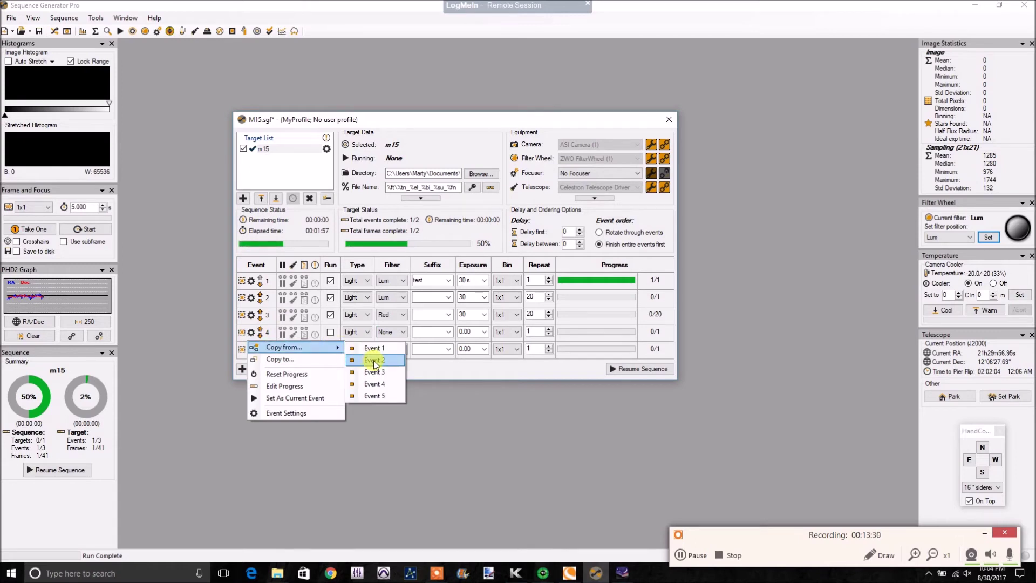
pyautogui.click(378, 360)
pyautogui.click(400, 333)
pyautogui.click(398, 365)
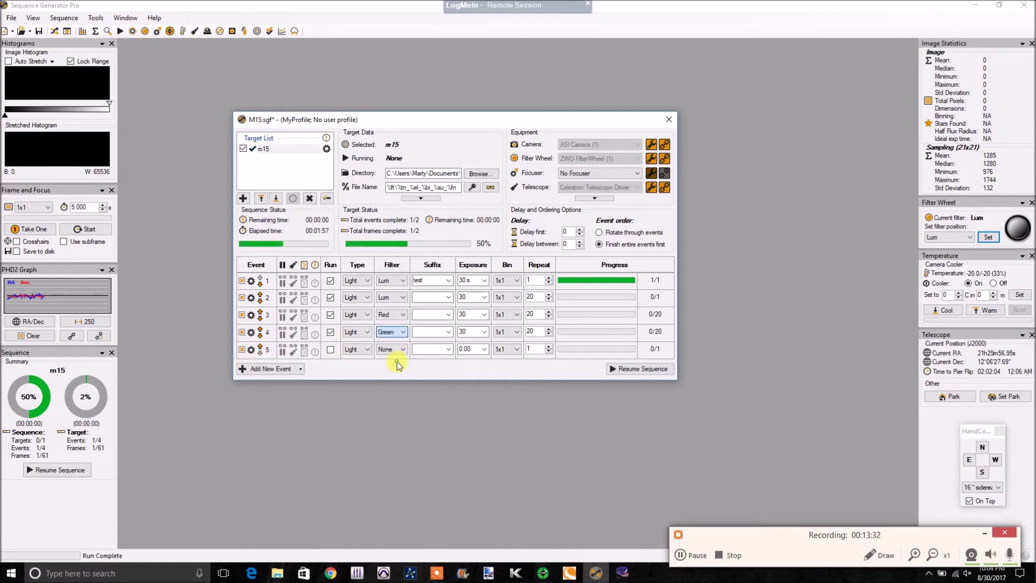
# Step: Copy event 2's settings into event 5 and change its filter to Blue
pyautogui.click(251, 349)
pyautogui.moveTo(324, 364)
pyautogui.click(373, 378)
pyautogui.click(400, 350)
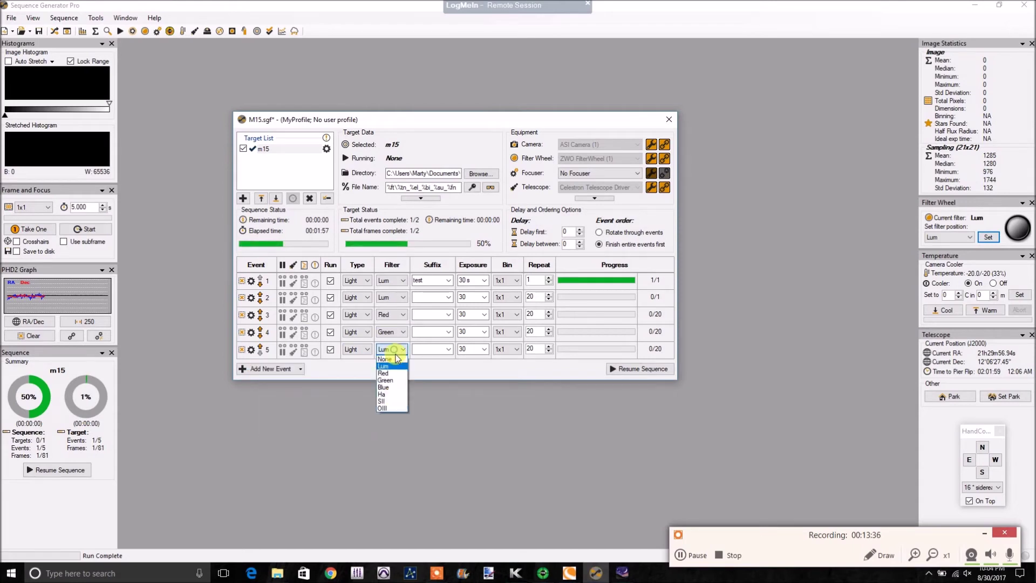
pyautogui.click(396, 387)
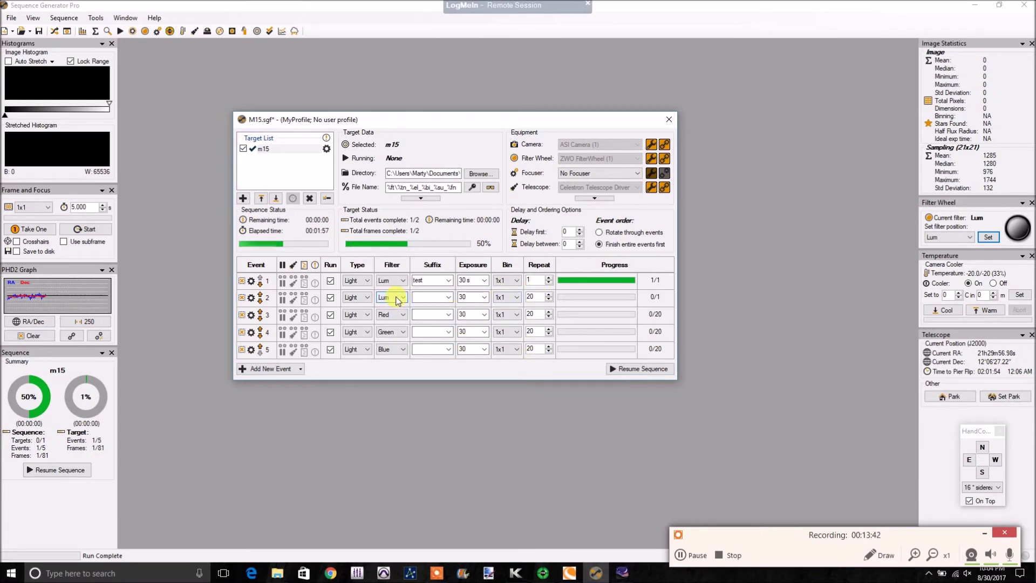
# Step: Set the event order to rotate through events and accept the m15 target settings with "Center on" when target starts enabled
pyautogui.click(330, 281)
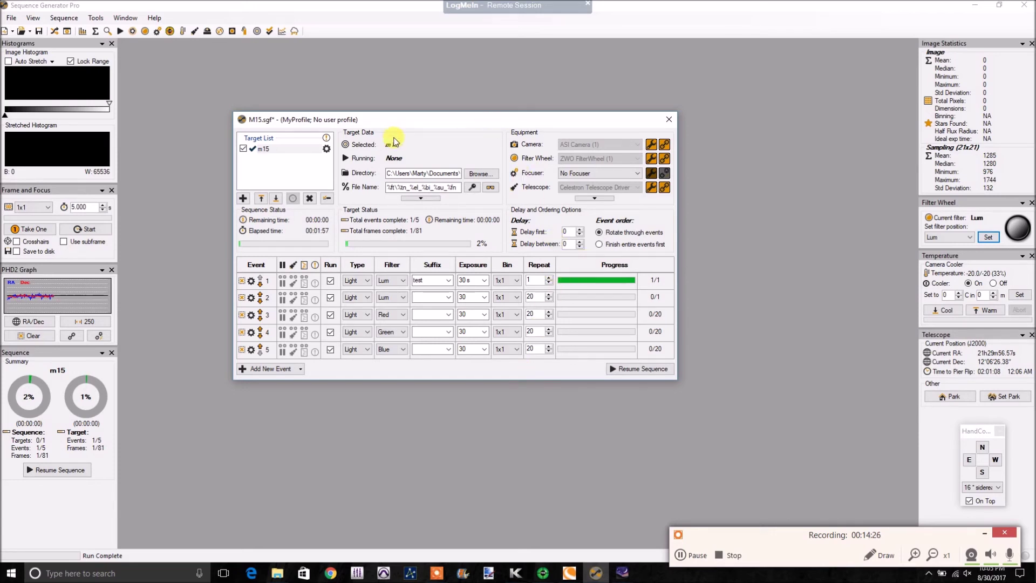
pyautogui.click(327, 149)
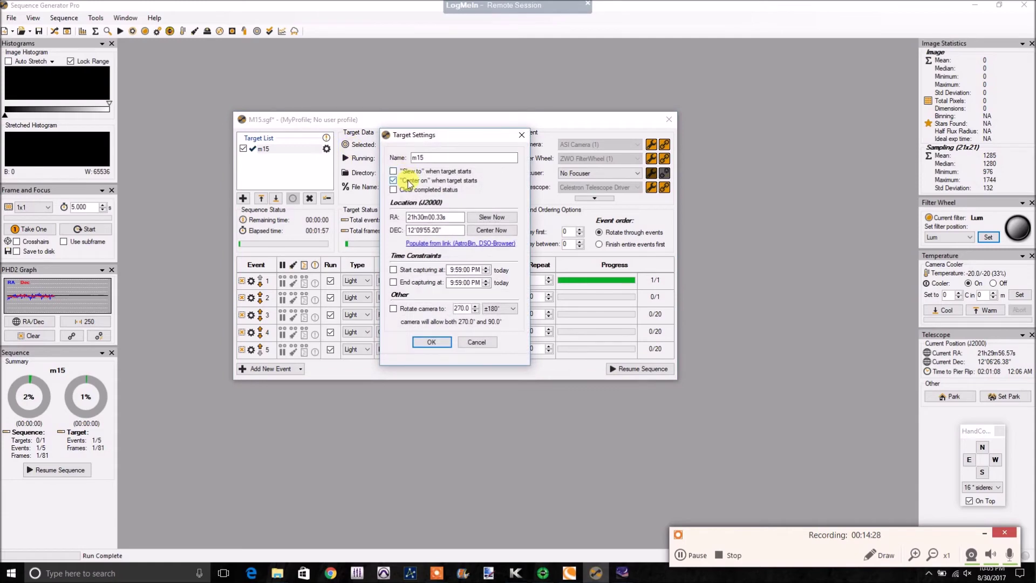
pyautogui.click(443, 341)
# Step: Reset the progress of the whole M15 sequence
pyautogui.click(66, 18)
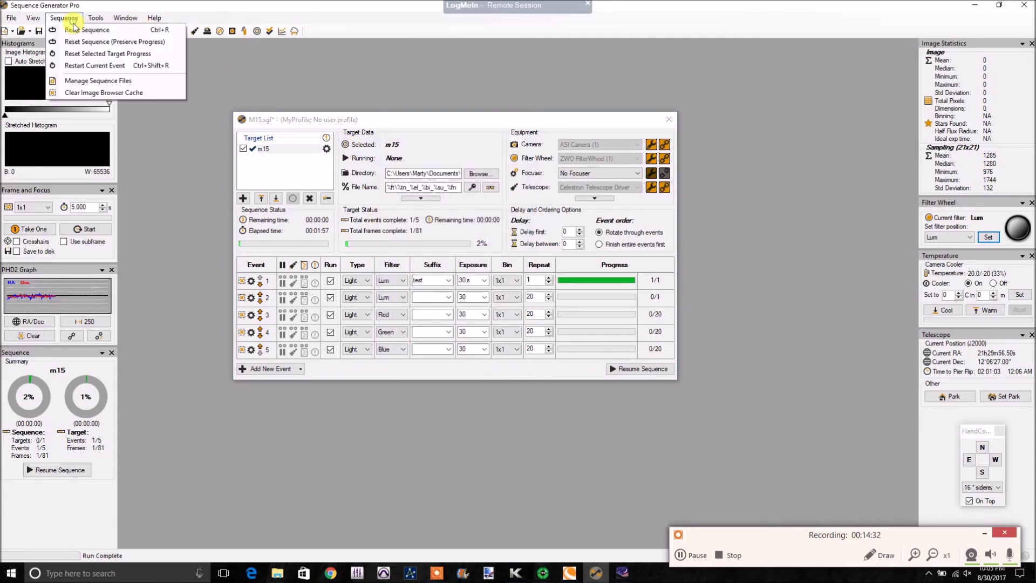
pyautogui.click(81, 30)
pyautogui.click(547, 310)
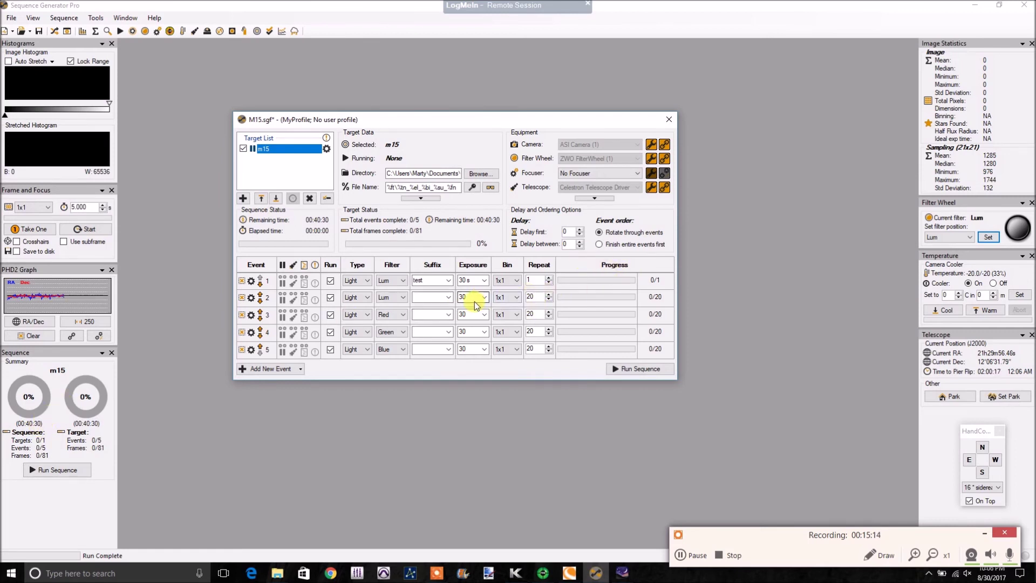
# Step: Set the repeat count to 30 for the Lum, Red, Green and Blue events 2 through 5
pyautogui.click(540, 297)
pyautogui.write('3')
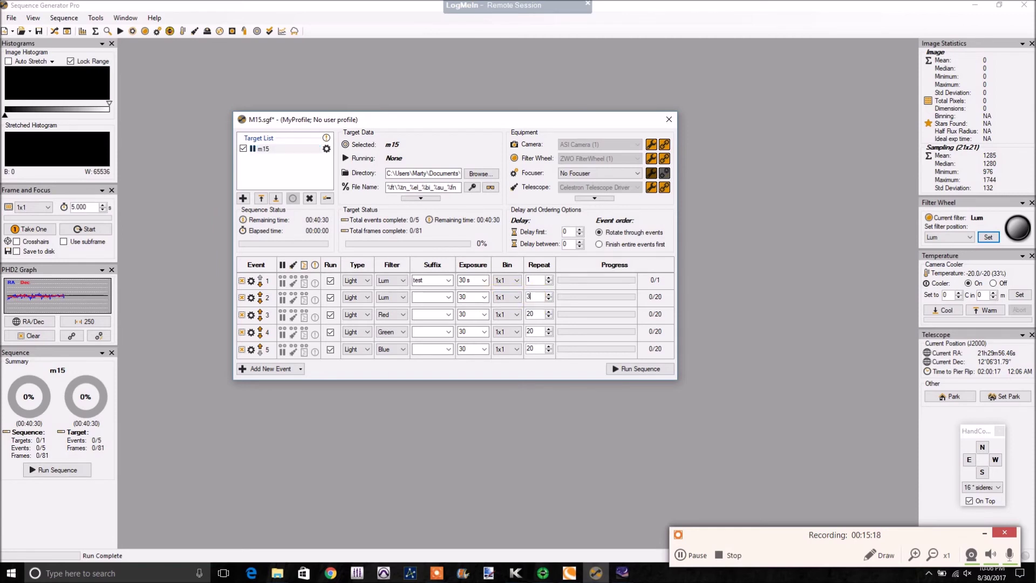
pyautogui.write('0')
pyautogui.press('Return')
pyautogui.write('30')
pyautogui.press('Return')
pyautogui.write('30')
pyautogui.press('Return')
pyautogui.write('30')
# Step: Reset the sequence progress again with the updated repeat counts in place
pyautogui.click(32, 18)
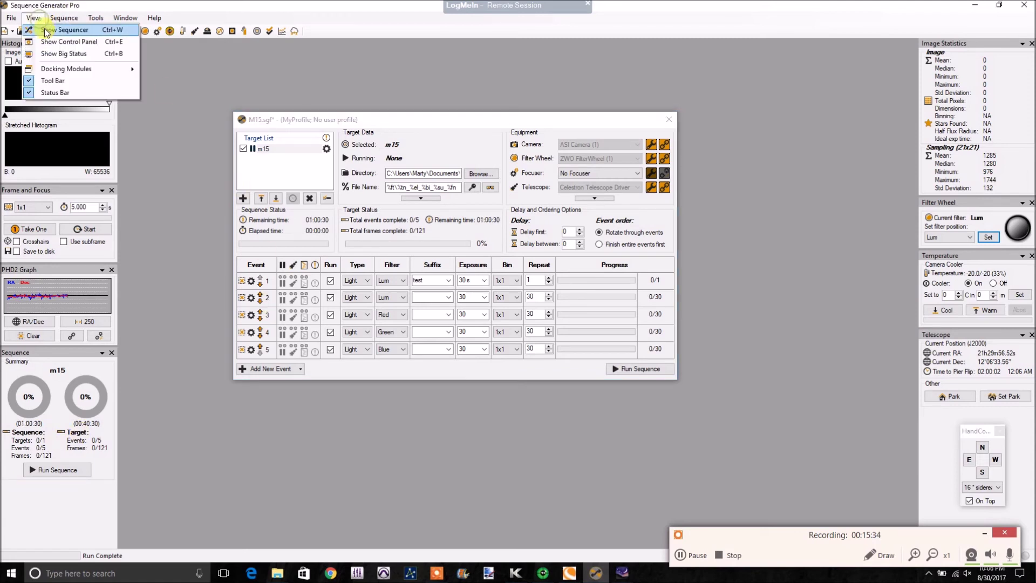
pyautogui.click(73, 31)
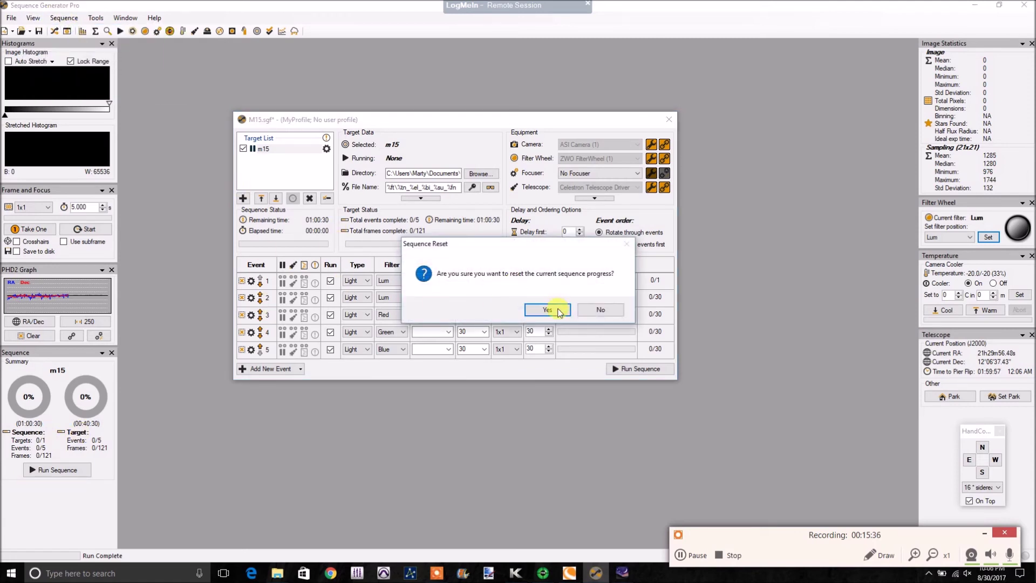
pyautogui.click(557, 310)
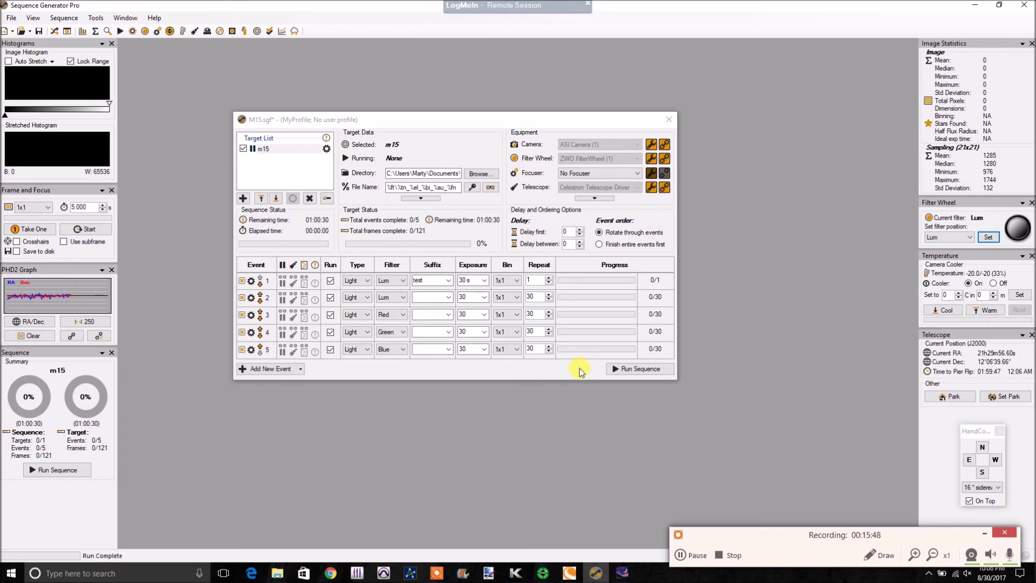
# Step: Run the M15 sequence and check the guiding in PHD2 before returning to Sequence Generator Pro
pyautogui.click(623, 369)
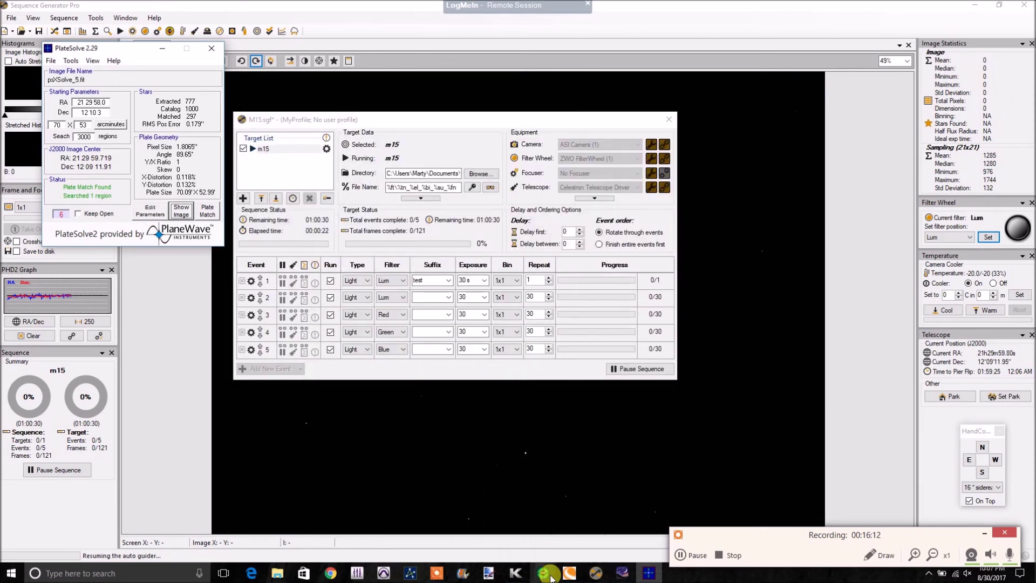
pyautogui.click(545, 575)
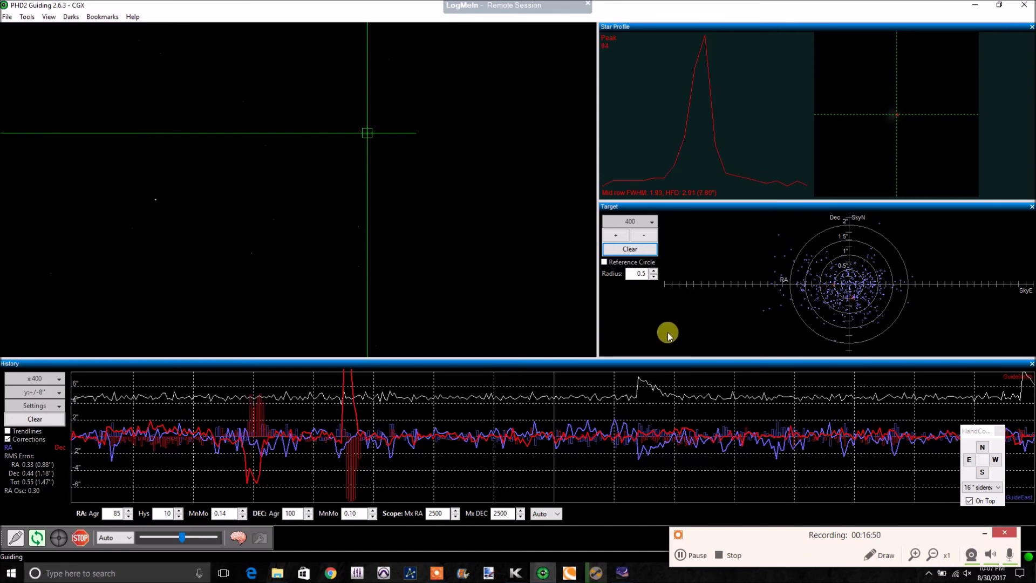
pyautogui.click(593, 574)
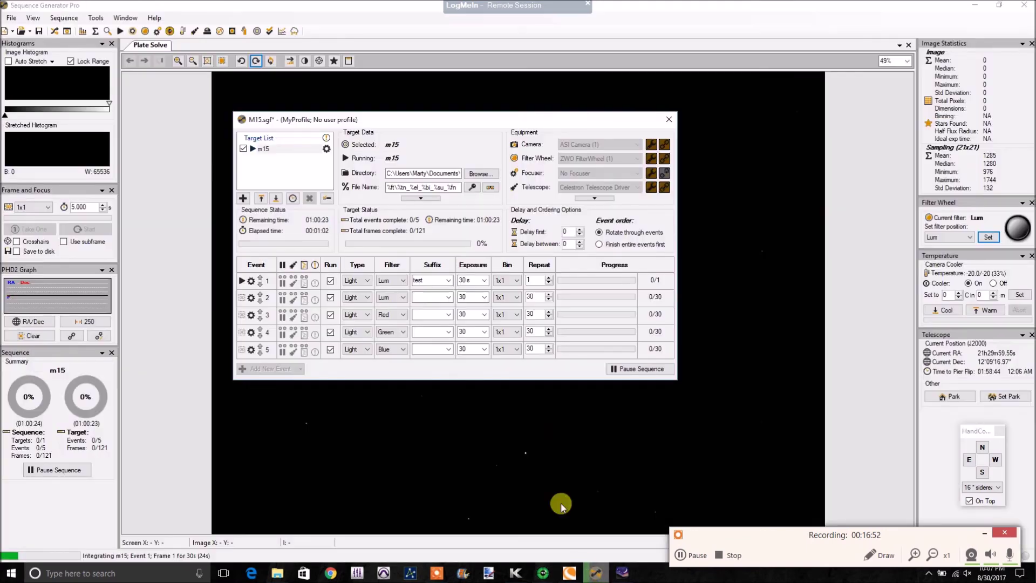
# Step: Close all open images, including the plate solve image
pyautogui.click(125, 18)
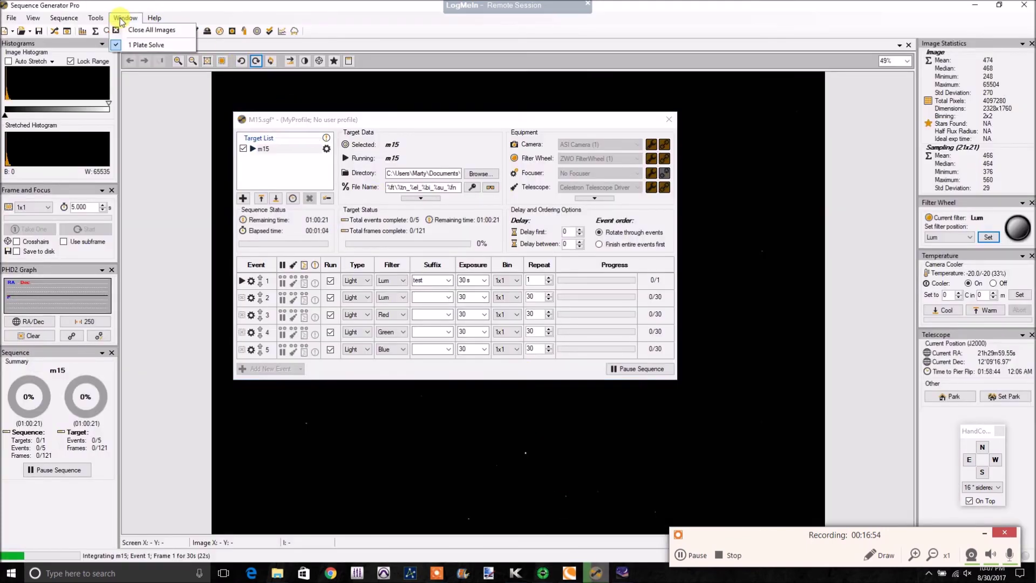
pyautogui.click(141, 25)
pyautogui.click(506, 310)
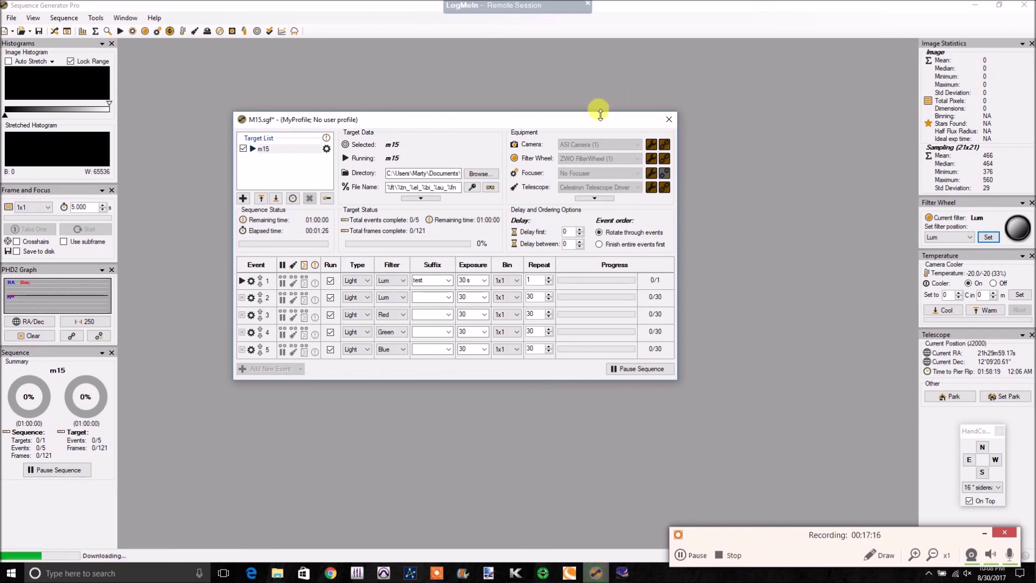
# Step: Move the sequencer window off the centre of the captured M15 test frame and apply a high auto stretch to the image
pyautogui.moveTo(594, 120); pyautogui.dragTo(410, 253)
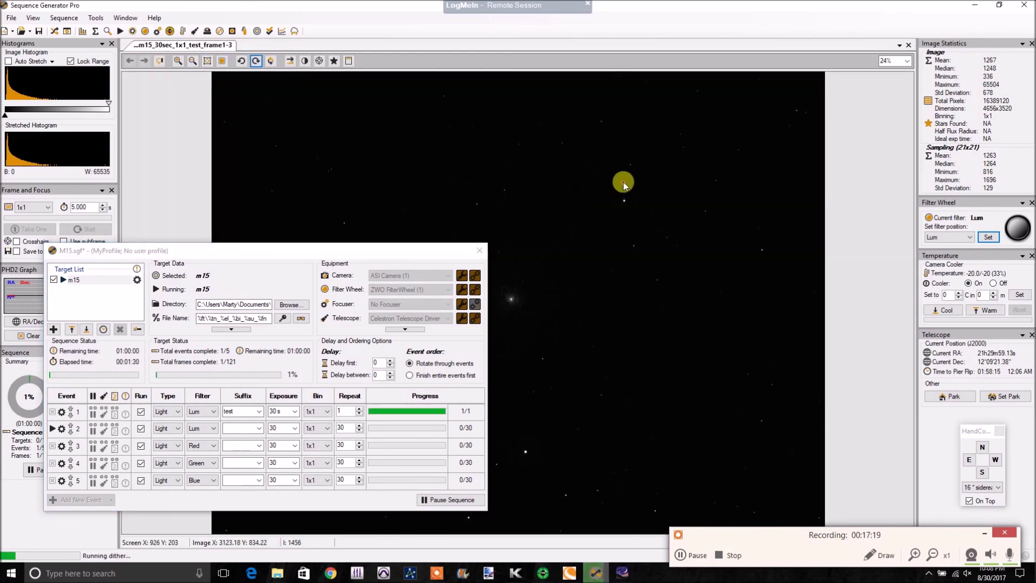
pyautogui.rightClick(622, 162)
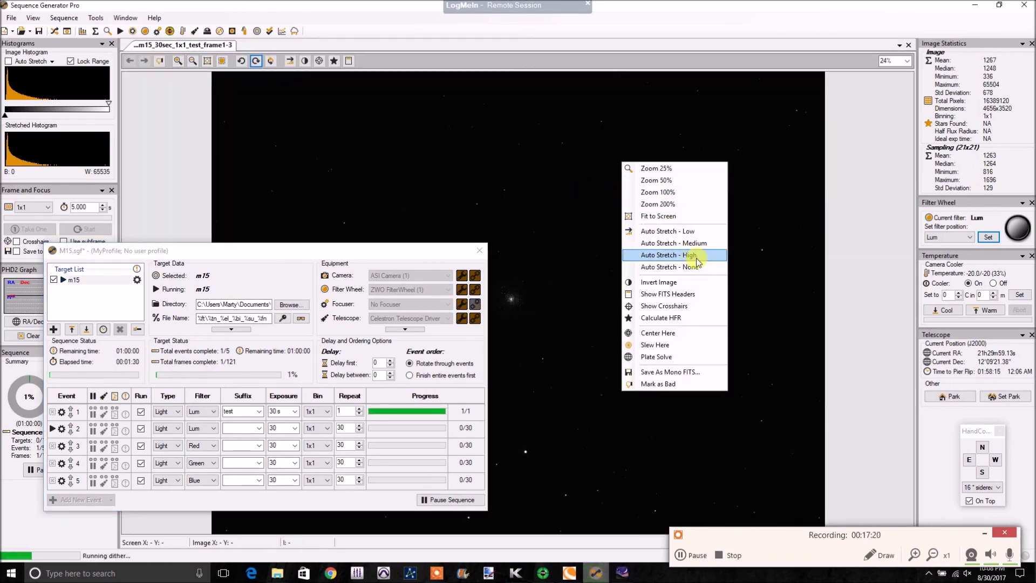
pyautogui.click(693, 255)
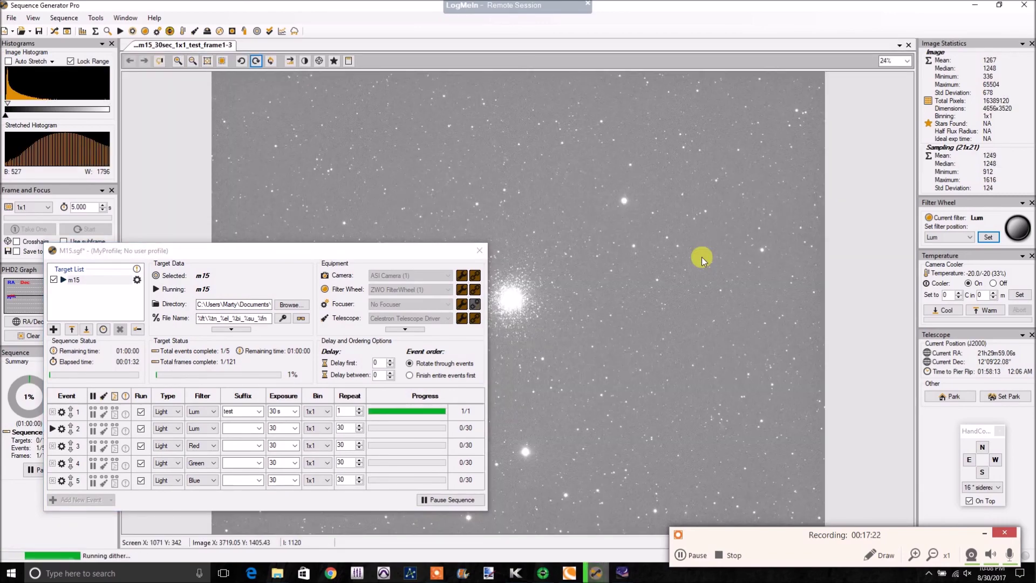